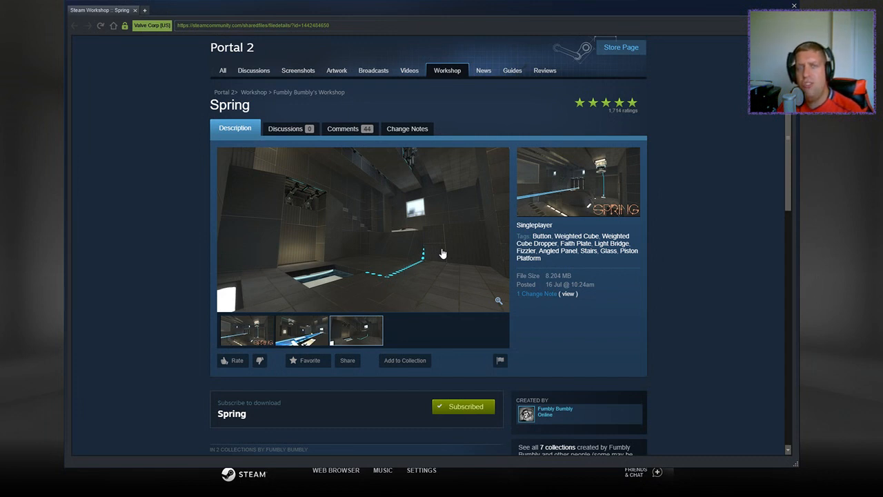
pyautogui.scroll(-2, 394, 209)
pyautogui.scroll(-2, 401, 221)
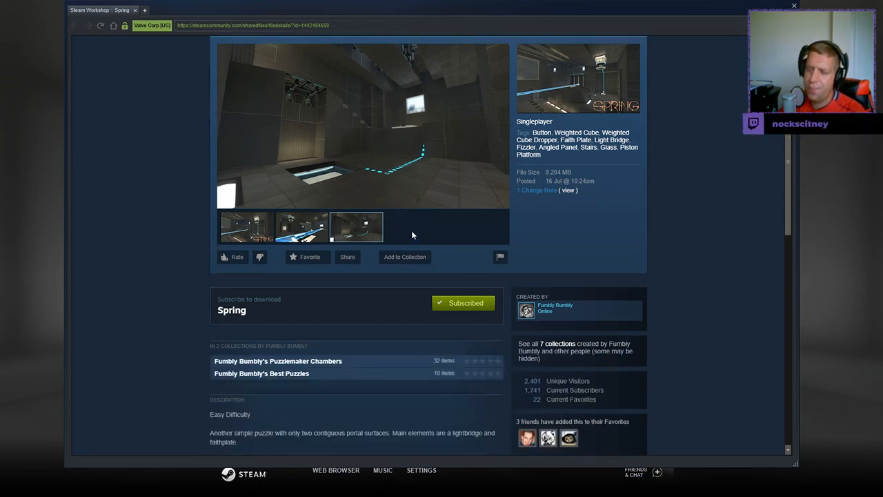
pyautogui.scroll(-2, 400, 220)
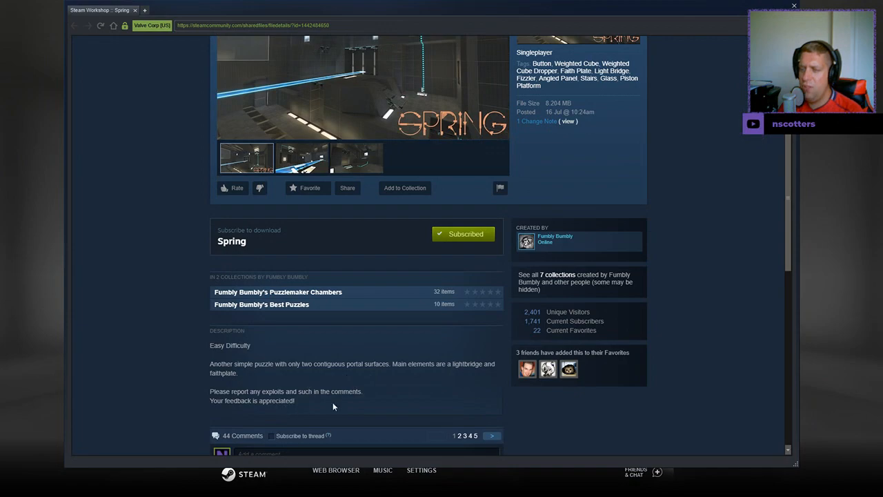
# Resume play from the Workshop overlay and fly through the entrance door into the chamber
pyautogui.hotkey('shift', 'Tab')
pyautogui.press('Escape')
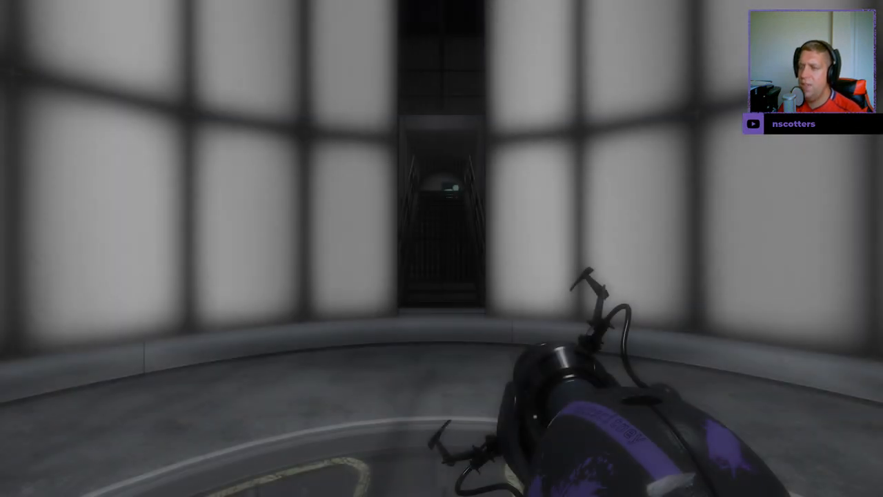
pyautogui.press('v')
pyautogui.press('w')
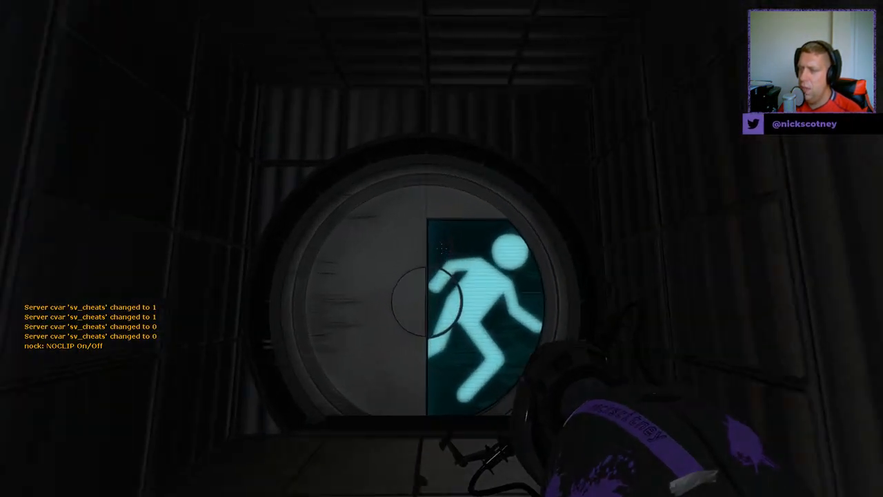
pyautogui.press('w')
pyautogui.press('v')
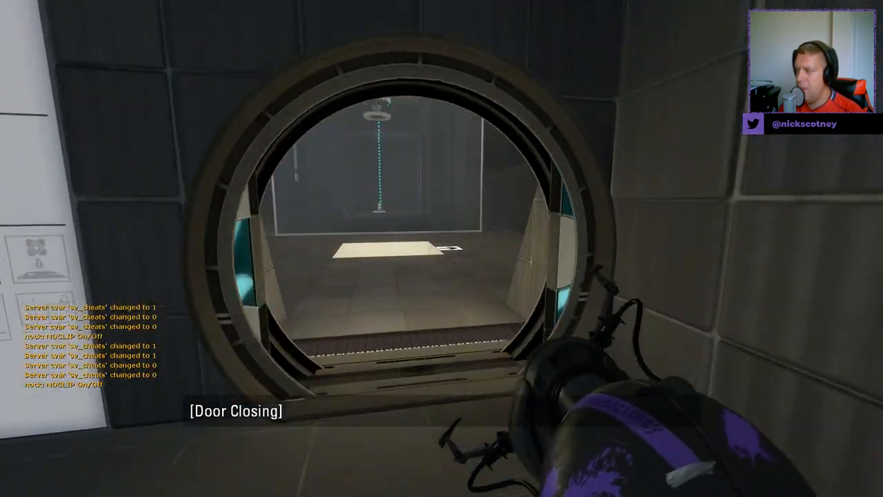
# Walk the corridor beside the glass, surveying the faith plates, laser and back wall
pyautogui.press('w')
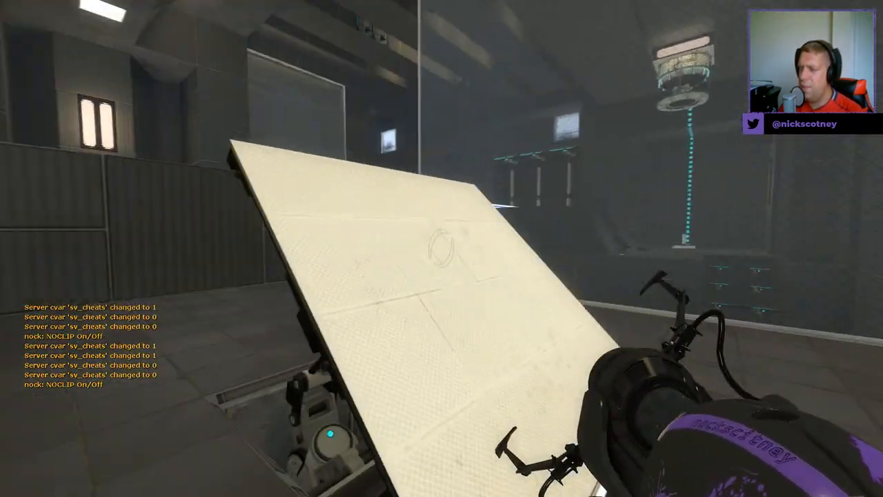
pyautogui.press('w')
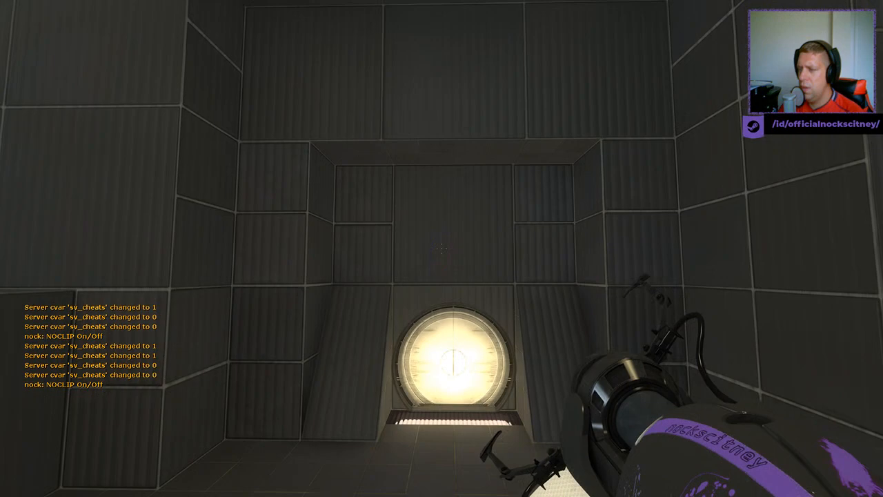
pyautogui.press('w')
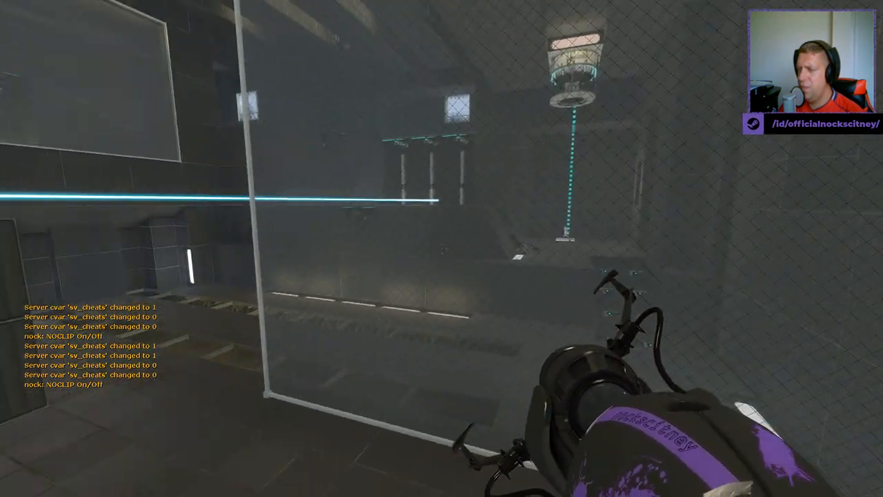
pyautogui.press('w')
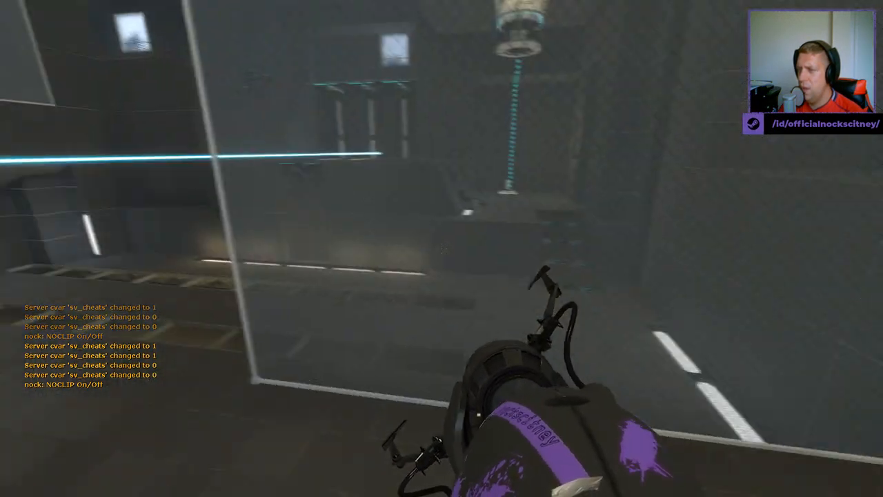
pyautogui.press('w')
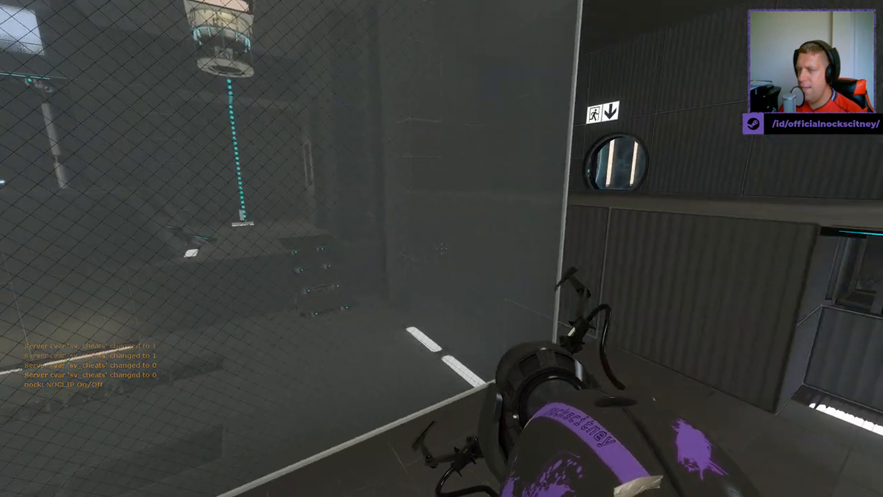
pyautogui.press('w')
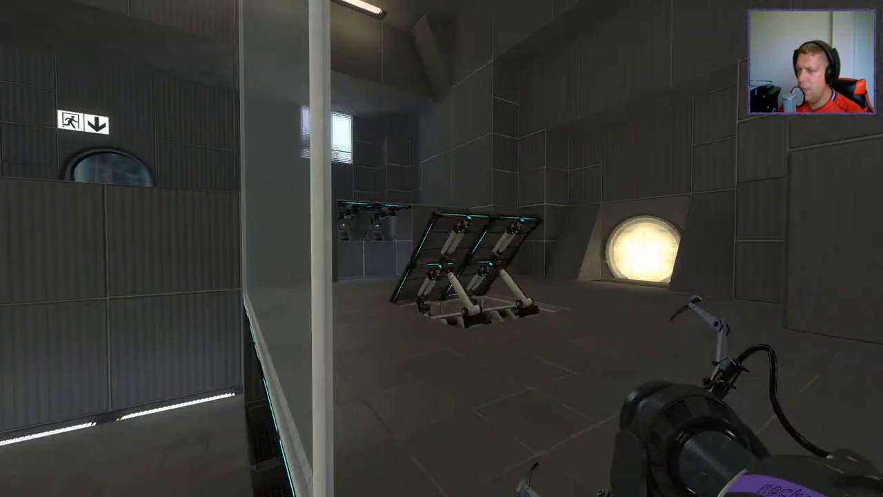
pyautogui.press('w')
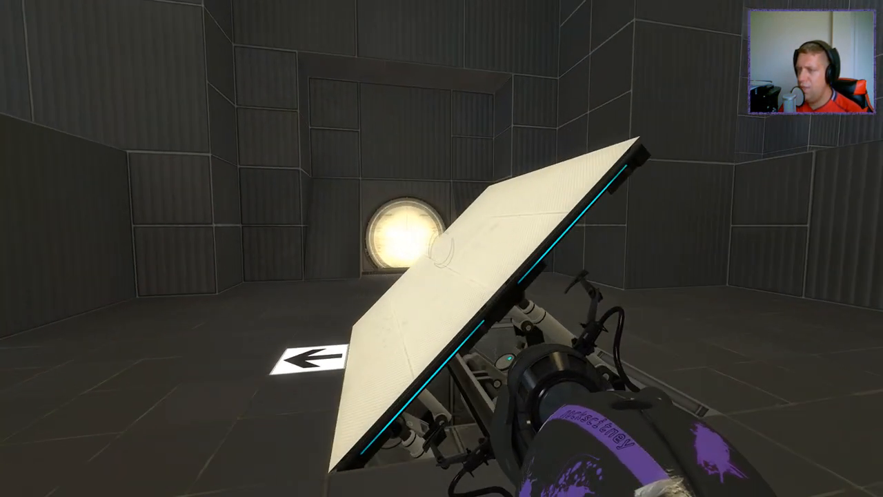
# Portal through the tilted white panel into the stair room and reach the pedestal switch
pyautogui.rightClick(442, 249)
pyautogui.press('w')
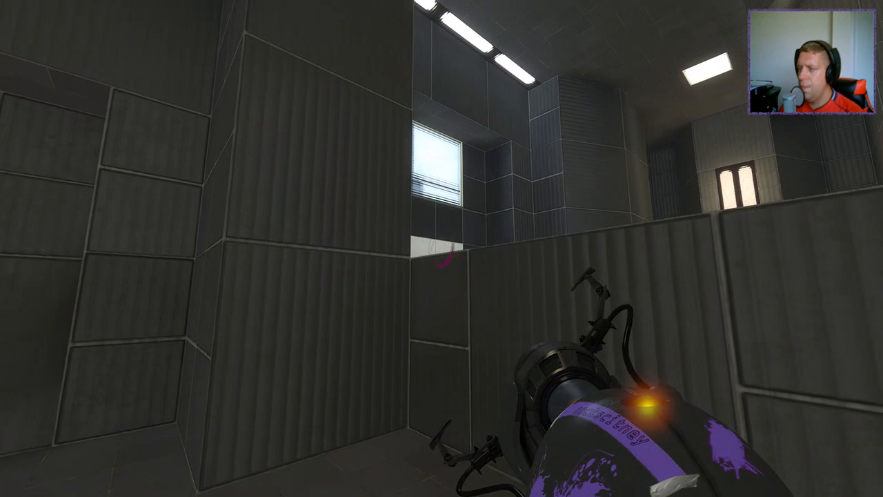
pyautogui.press('w')
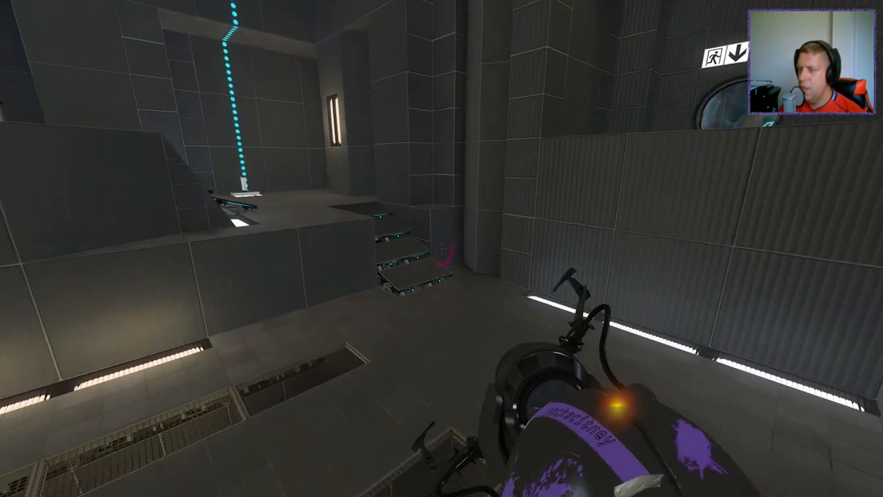
pyautogui.press('w')
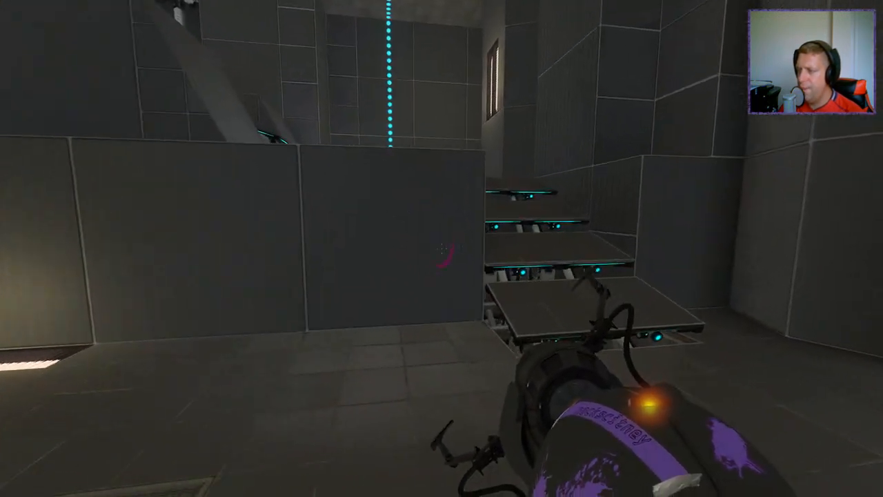
pyautogui.press('w')
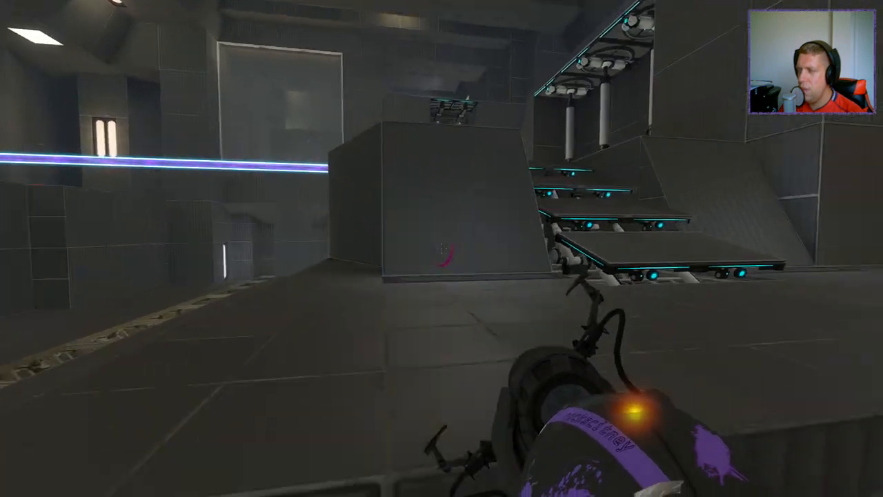
pyautogui.press('w')
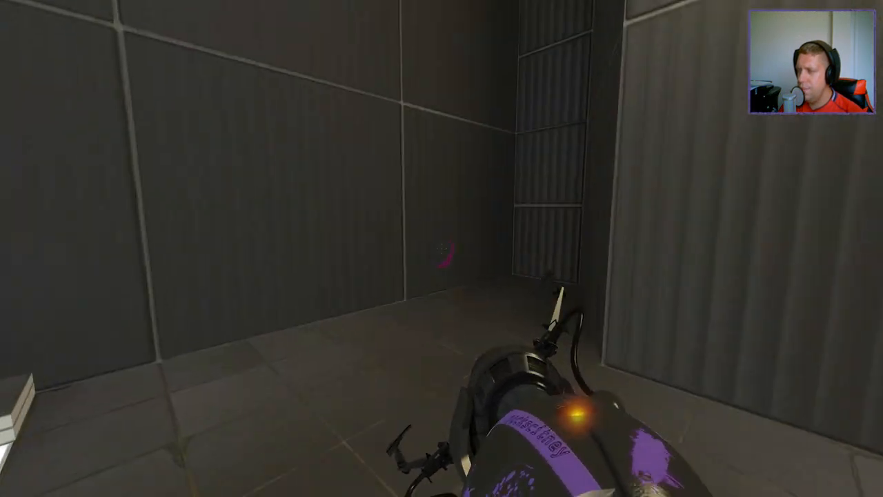
# Activate the pedestal switch to open the ceiling dropper and pick up the cube
pyautogui.press('w')
pyautogui.press('e')
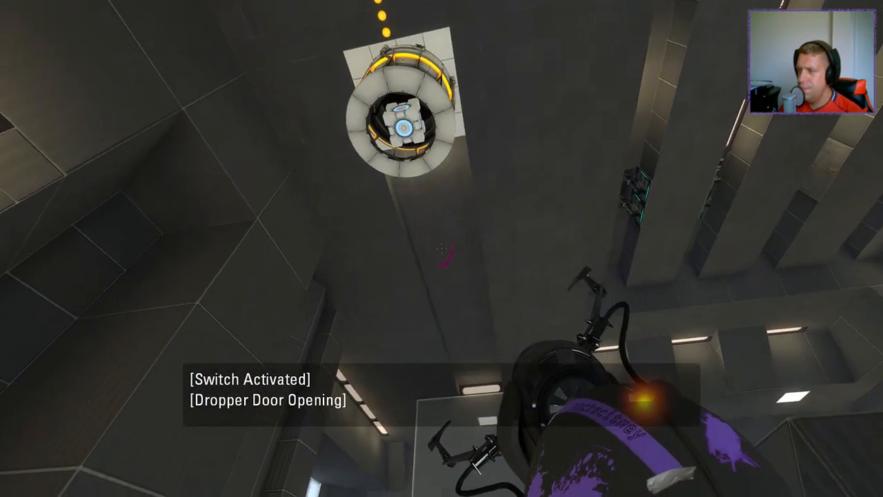
pyautogui.press('e')
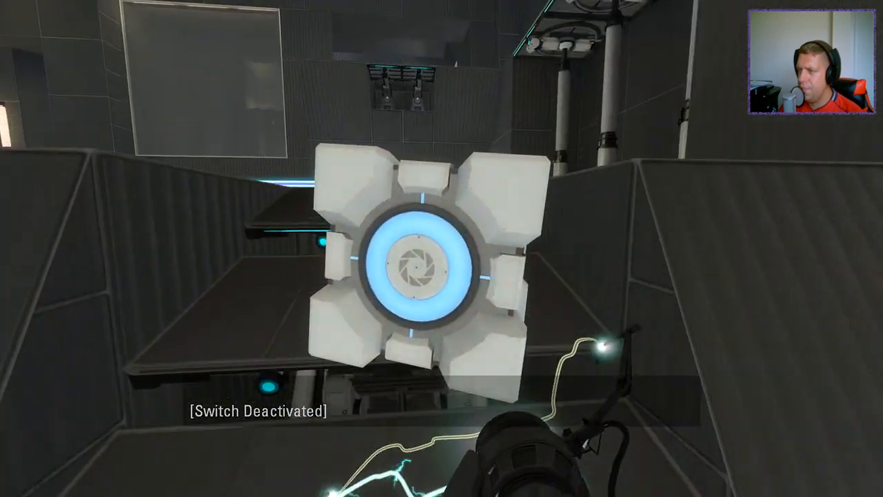
# Carry the cube across the light bridge and drop it onto the floor button
pyautogui.press('w')
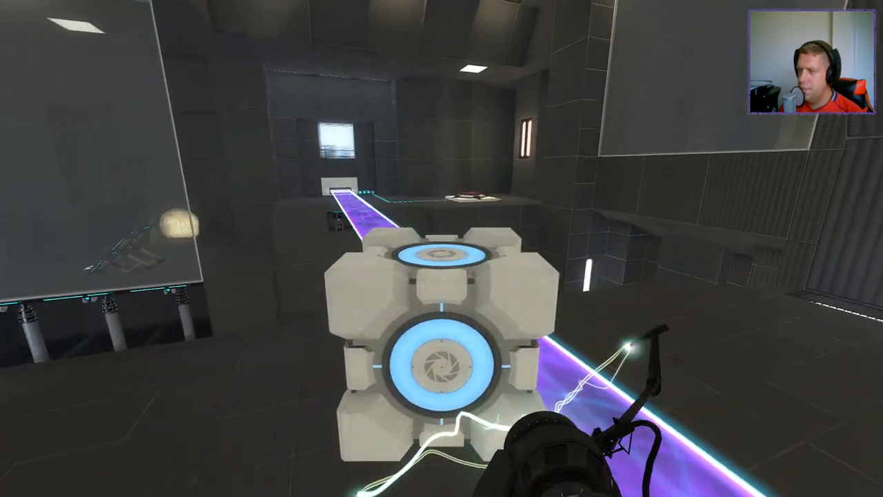
pyautogui.press('w')
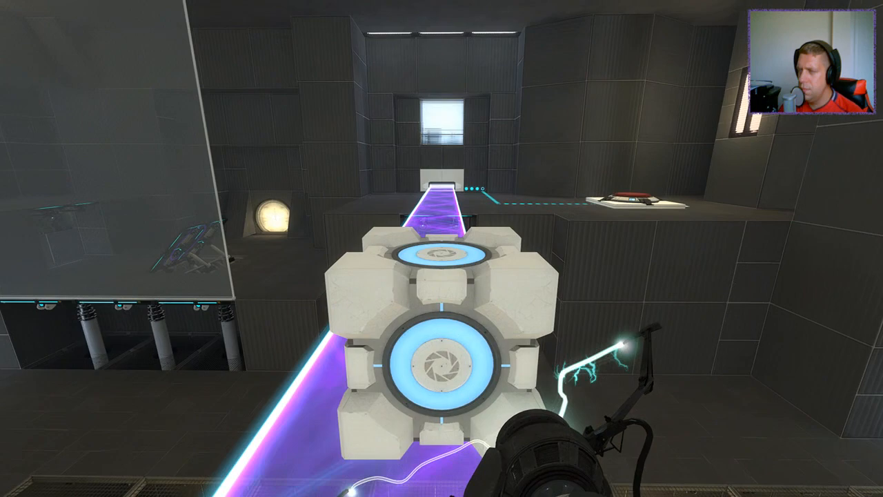
pyautogui.press('w')
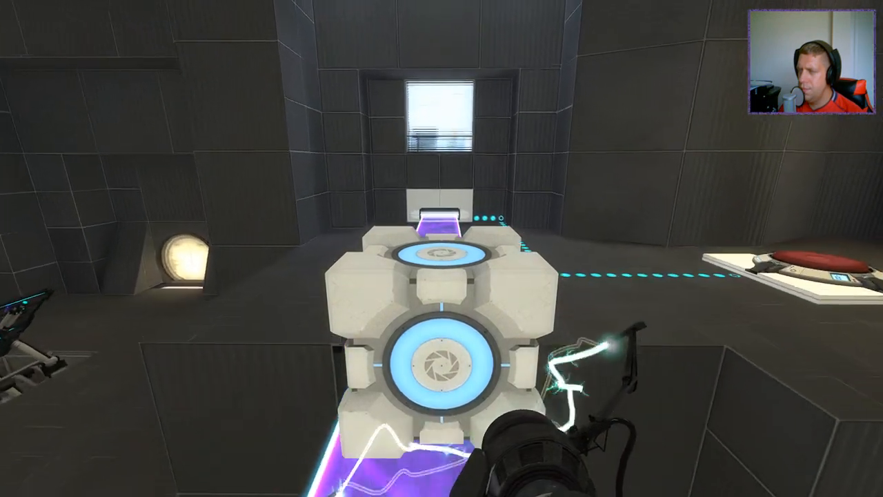
pyautogui.press('w')
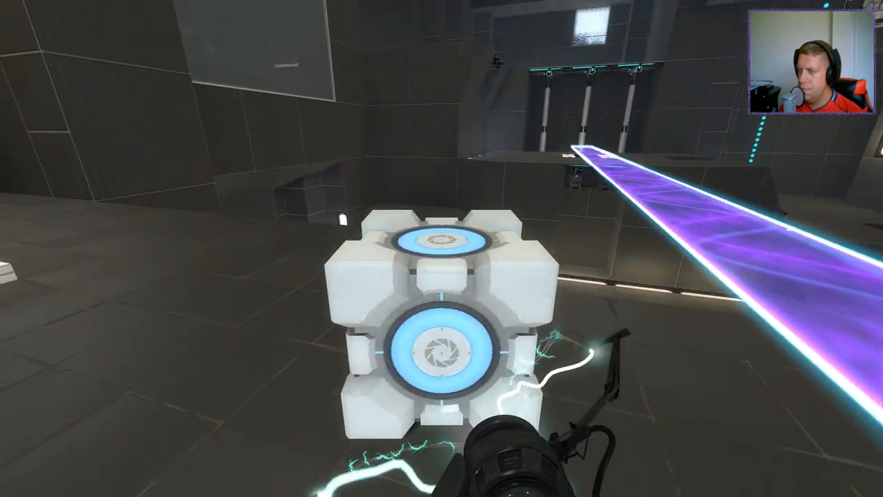
pyautogui.press('w')
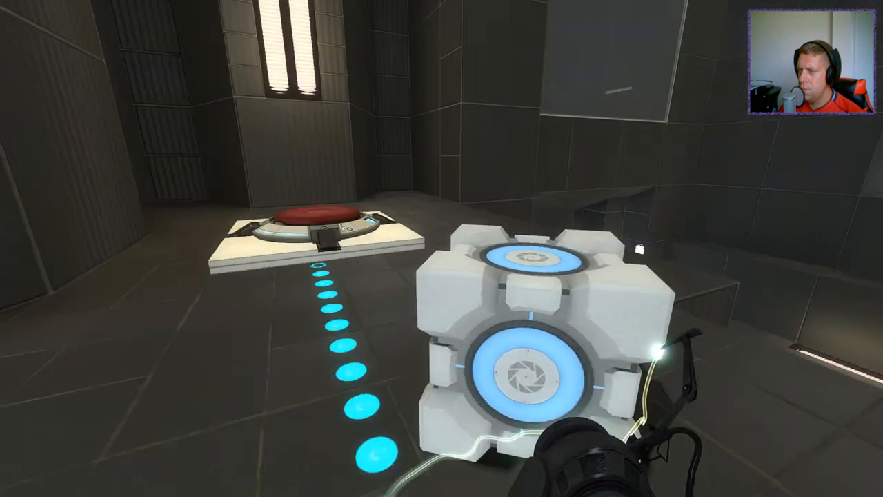
pyautogui.press('e')
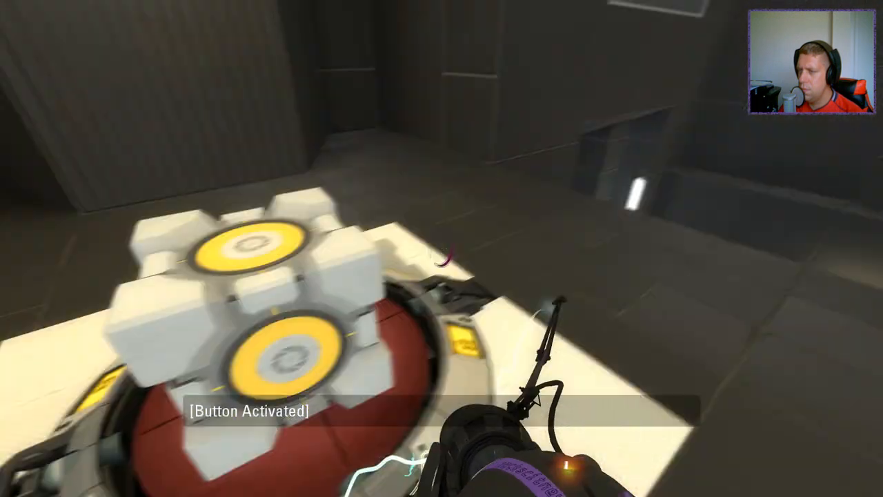
# Drop from the ledge, descend the stair platforms and launch off the faith plate
pyautogui.press('w')
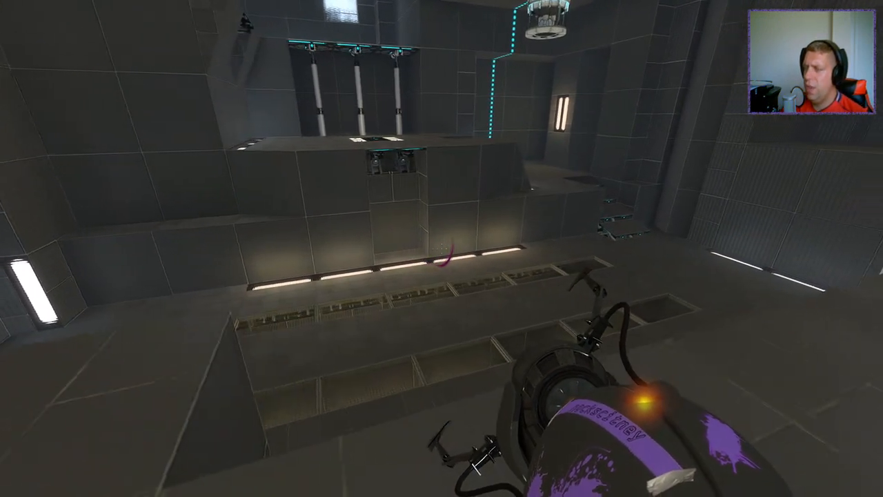
pyautogui.press('w')
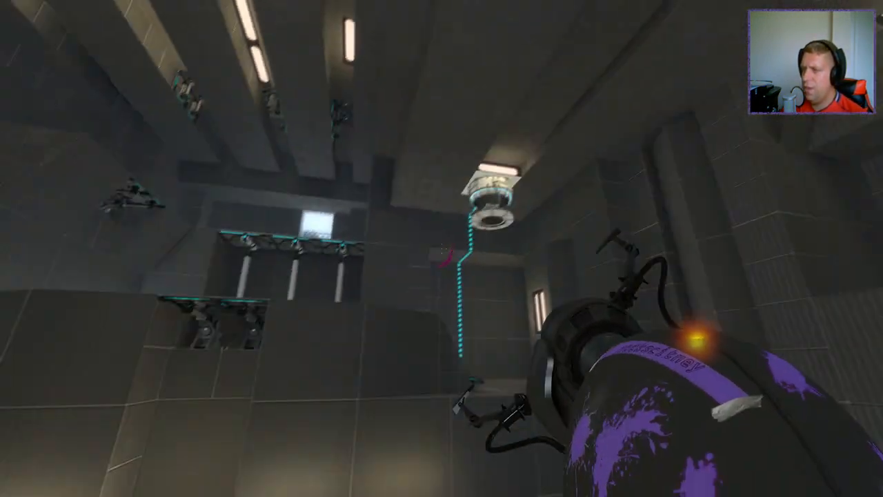
pyautogui.press('w')
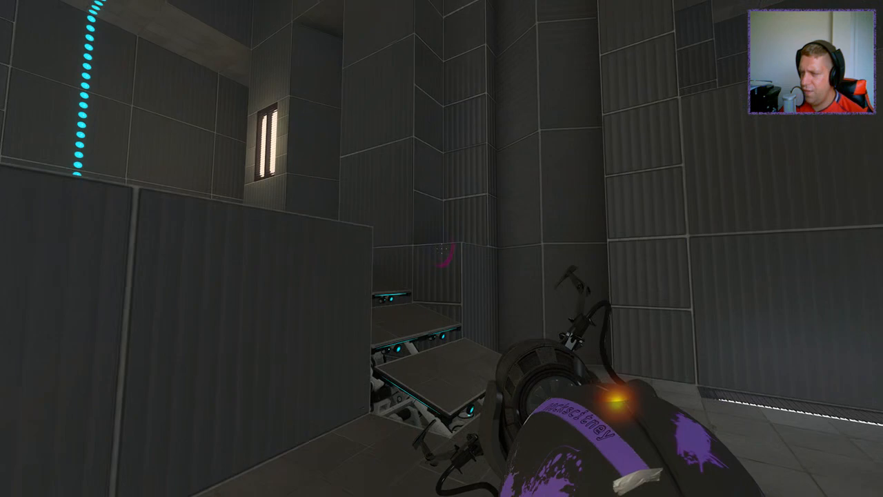
pyautogui.press('w')
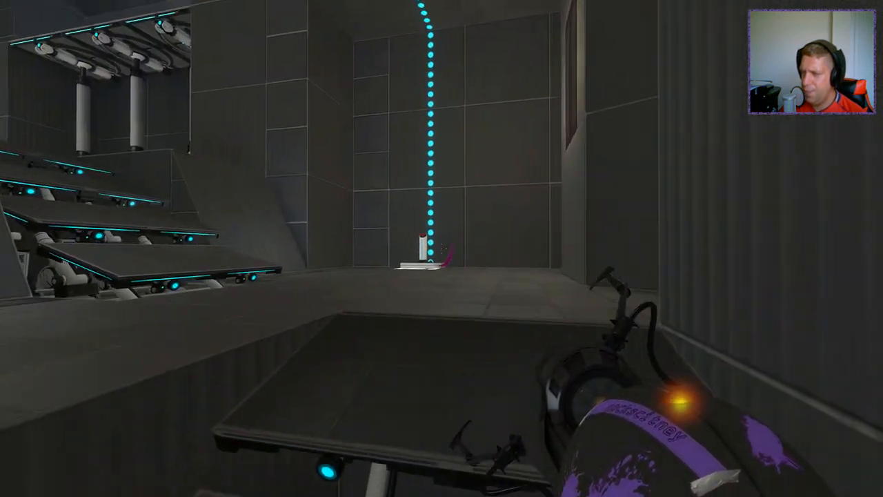
pyautogui.press('w')
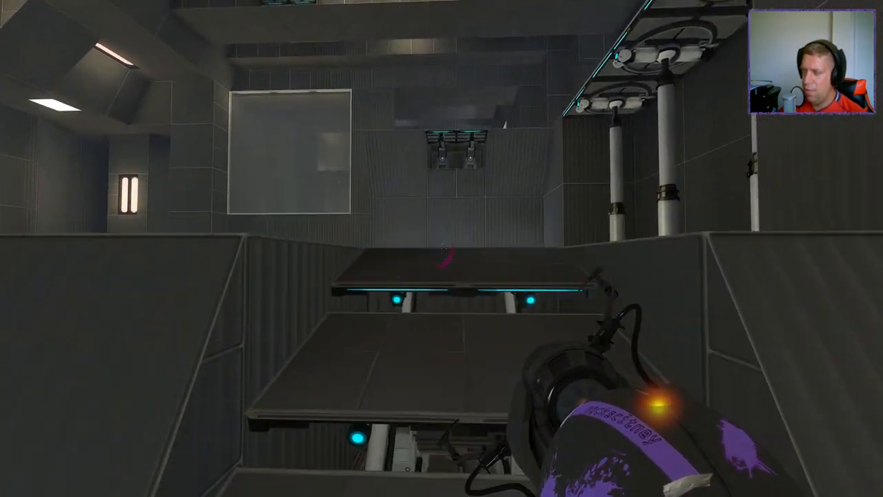
pyautogui.press('w')
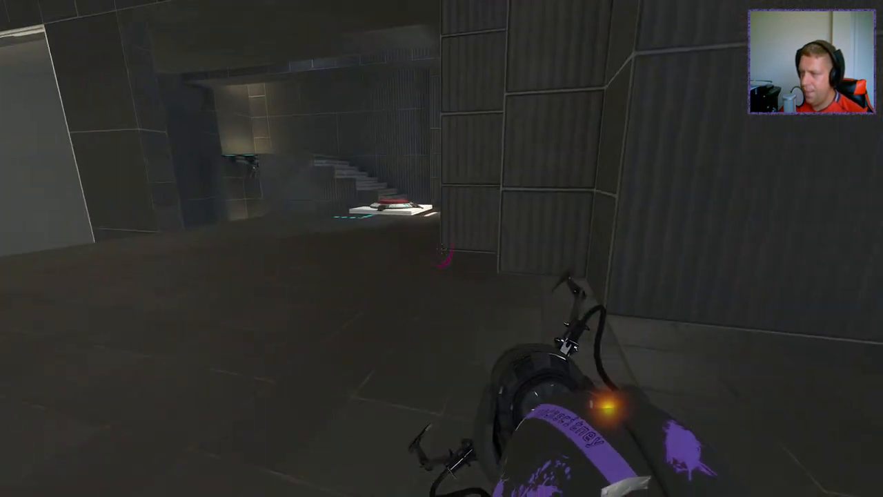
# Stand on the red floor button to open the floor panel, then scout the stairs and observation window
pyautogui.press('w')
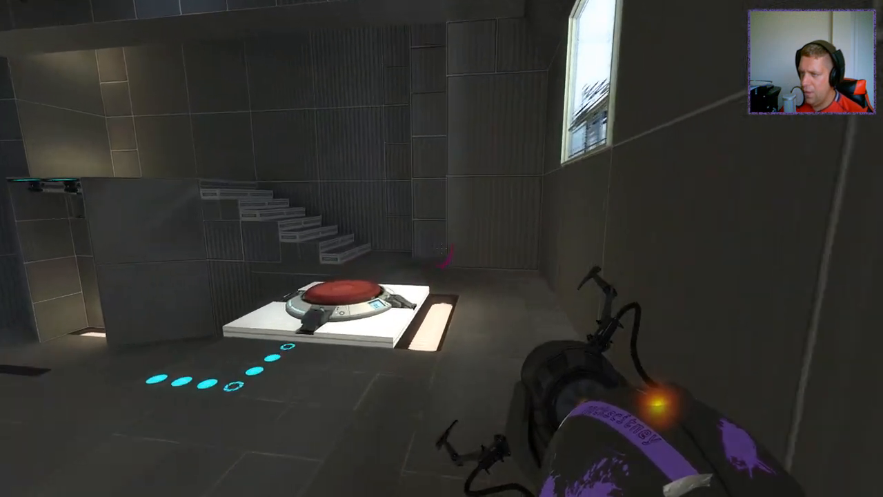
pyautogui.press('w')
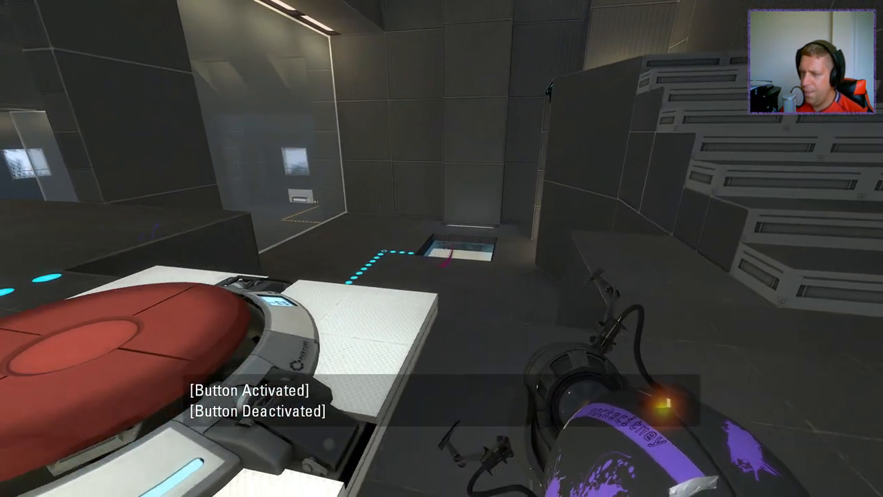
pyautogui.press('w')
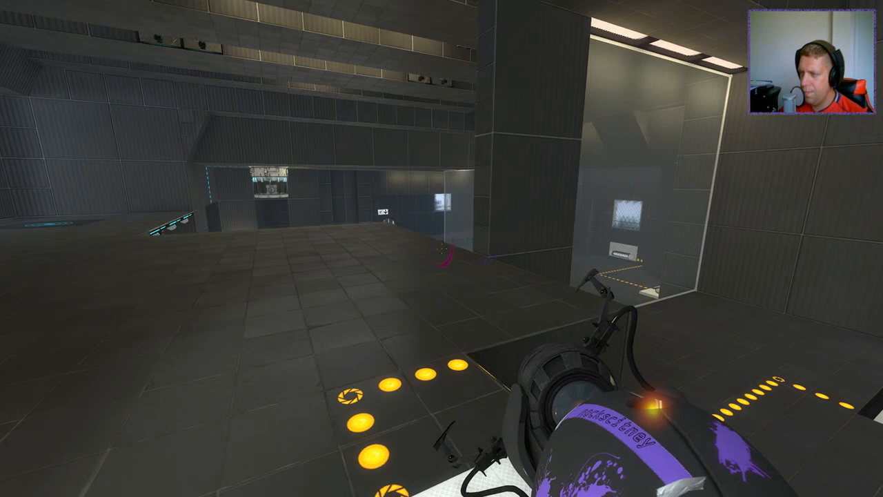
pyautogui.press('w')
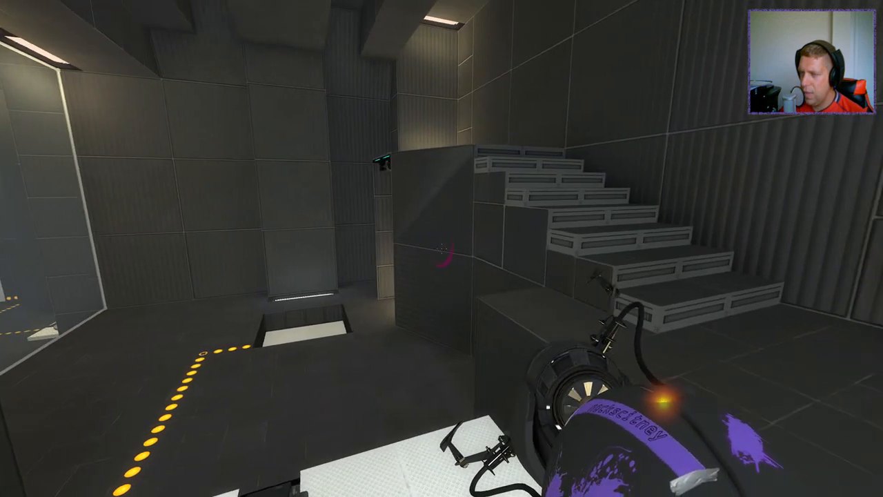
pyautogui.press('w')
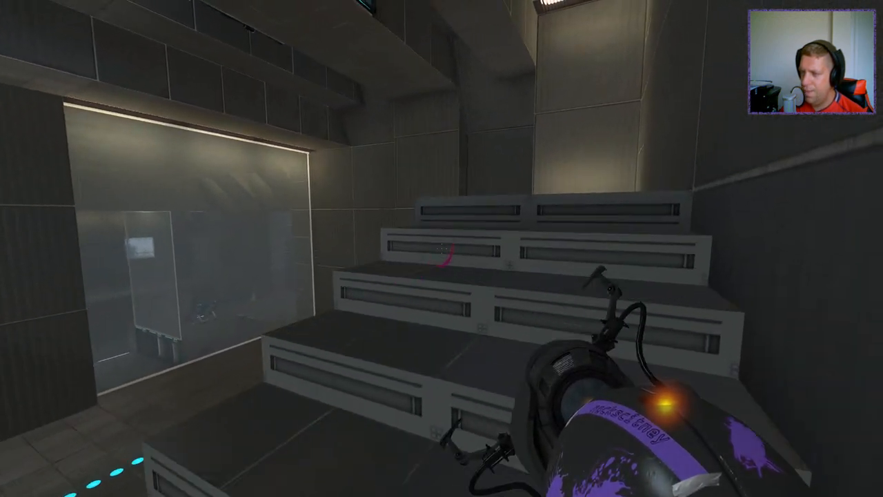
pyautogui.press('w')
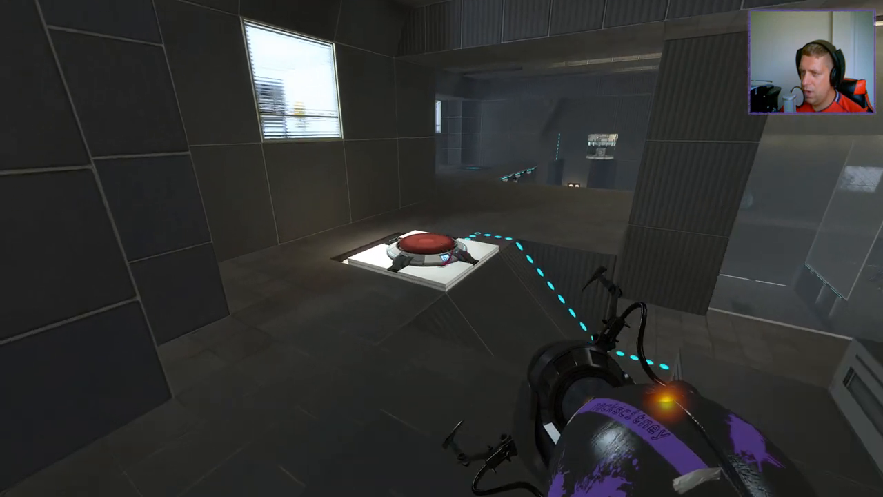
pyautogui.press('w')
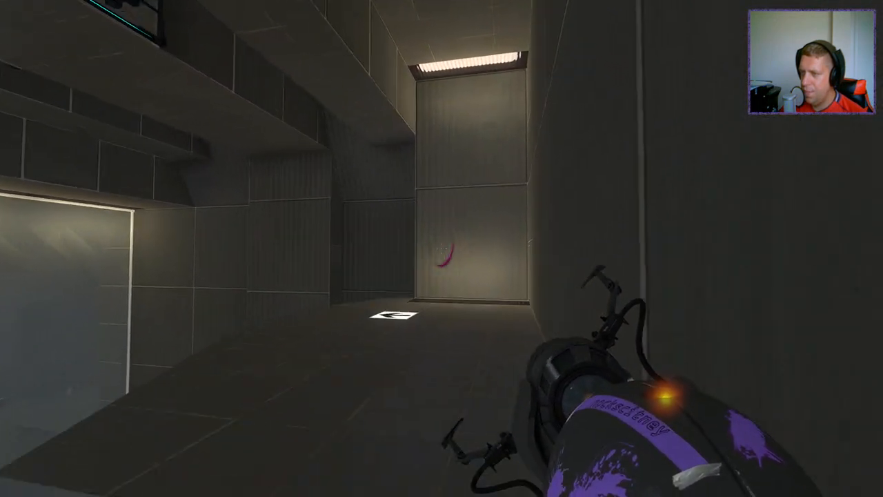
pyautogui.press('w')
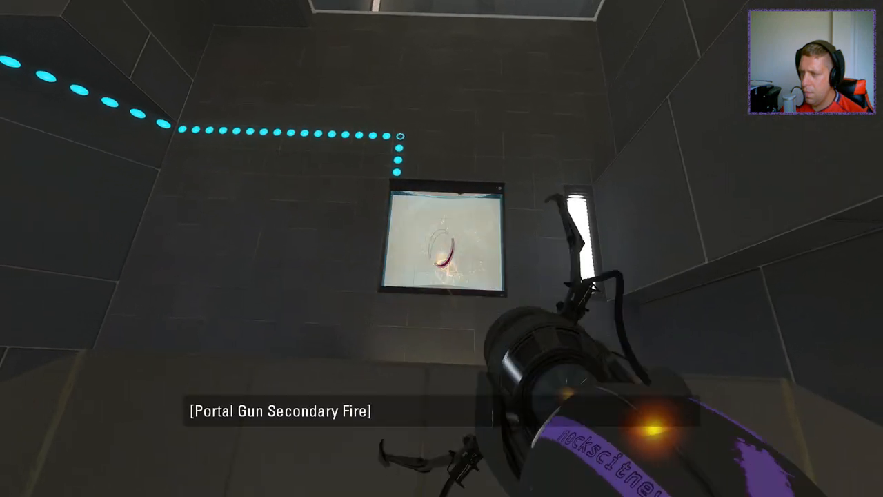
# Return to the red floor button and survey the chamber and cube ledge for a route
pyautogui.press('w')
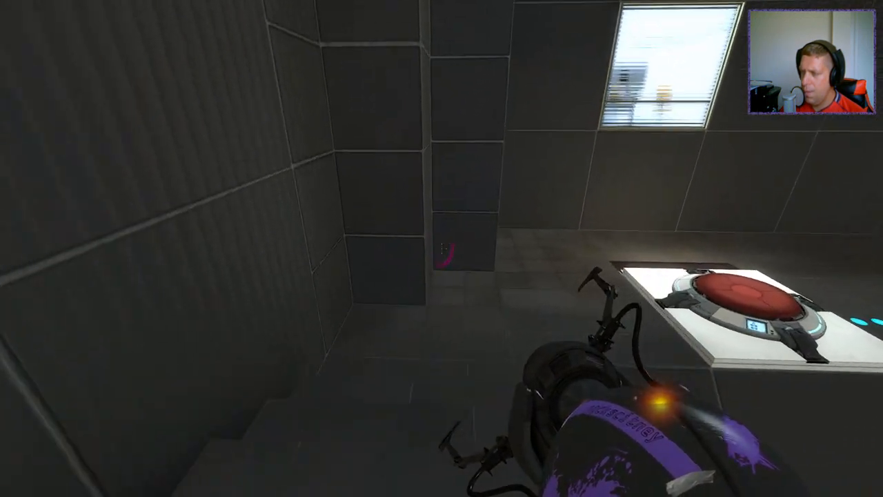
pyautogui.press('w')
pyautogui.press('w')
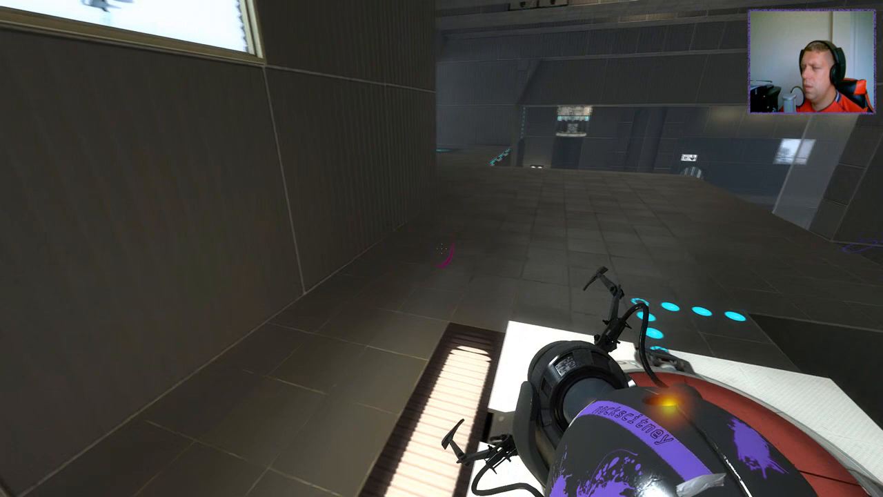
pyautogui.press('w')
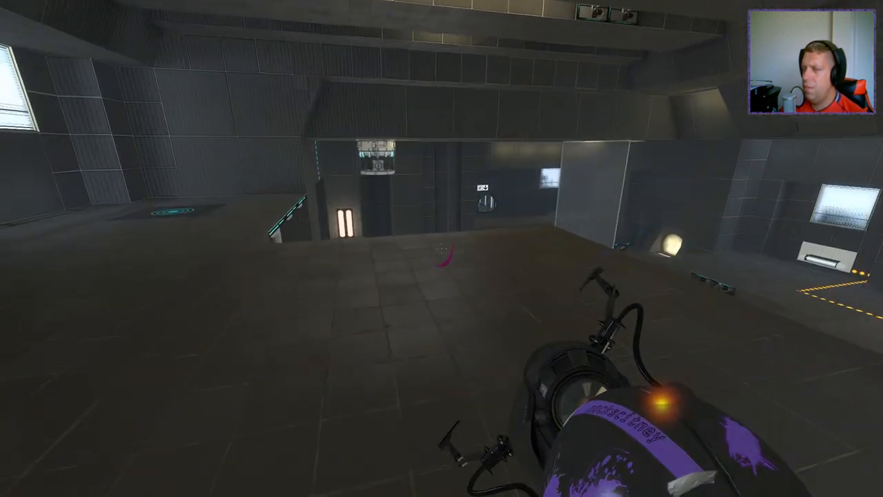
pyautogui.press('w')
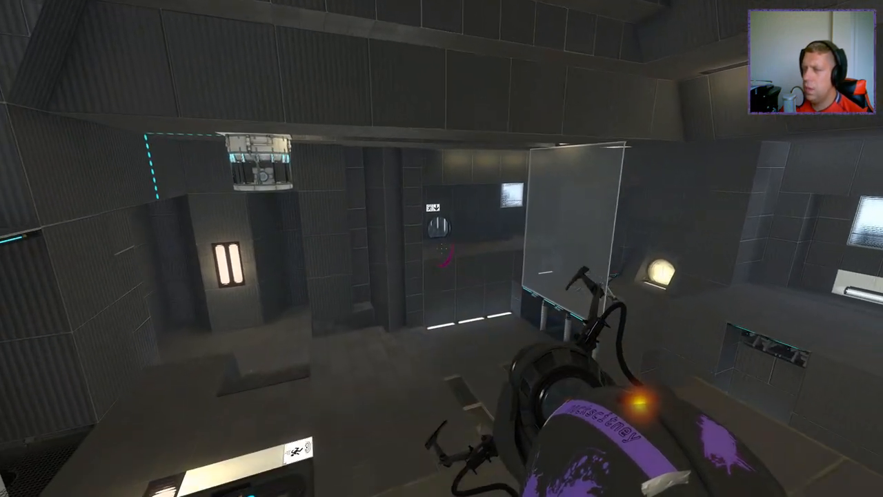
pyautogui.press('w')
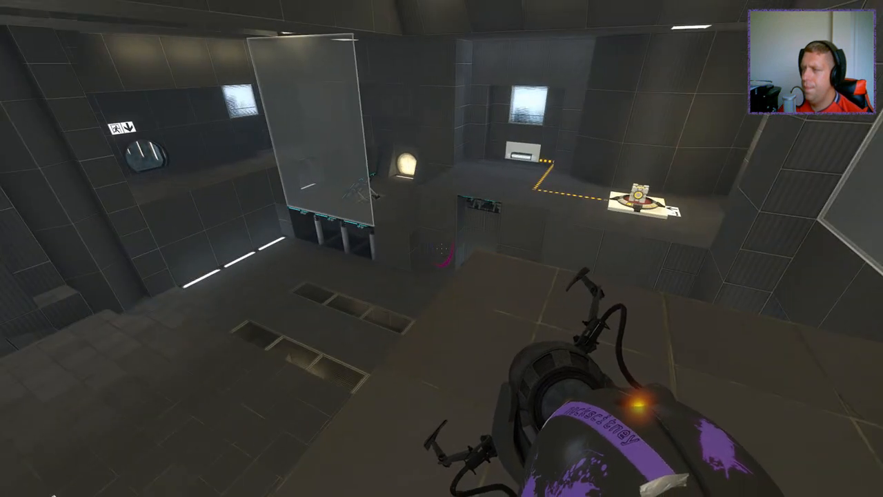
pyautogui.press('w')
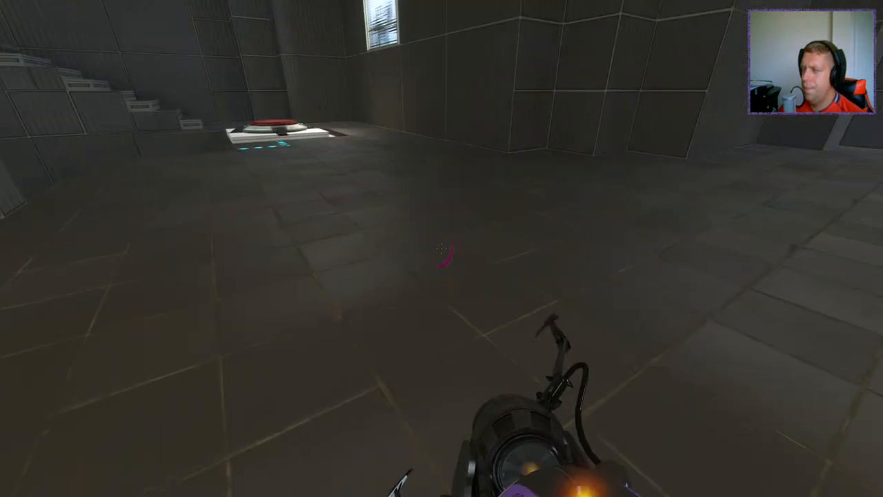
pyautogui.press('w')
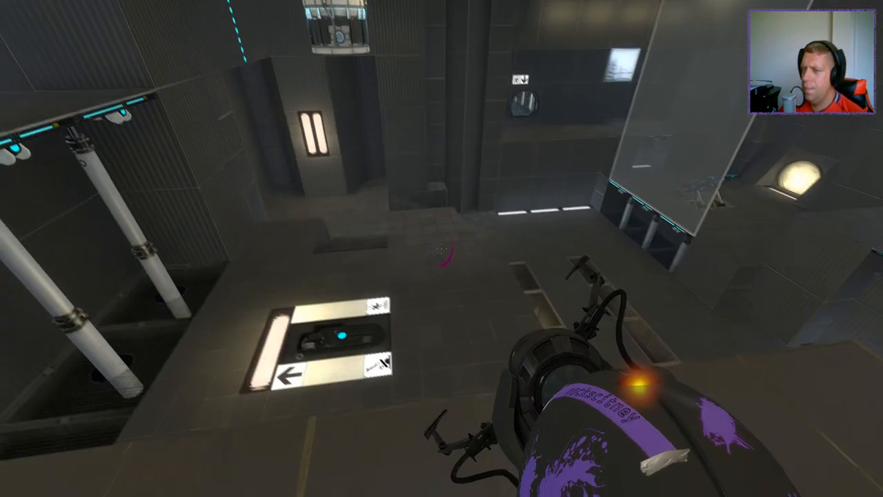
pyautogui.press('w')
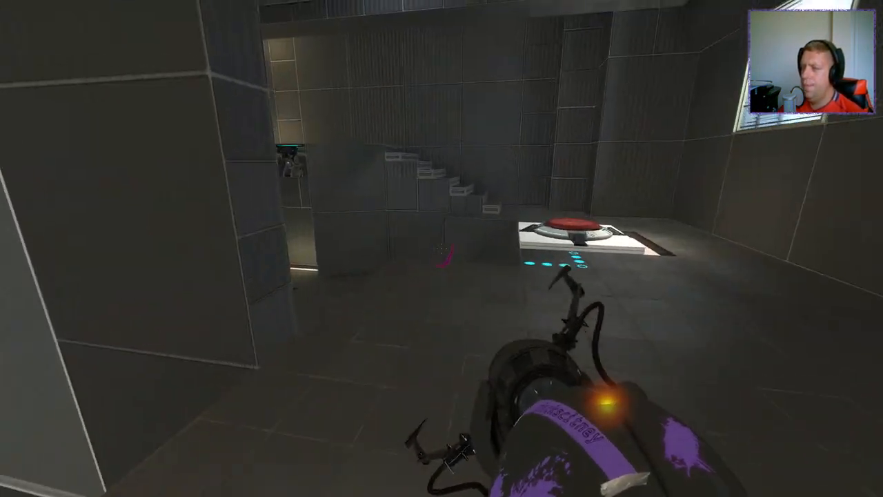
pyautogui.press('w')
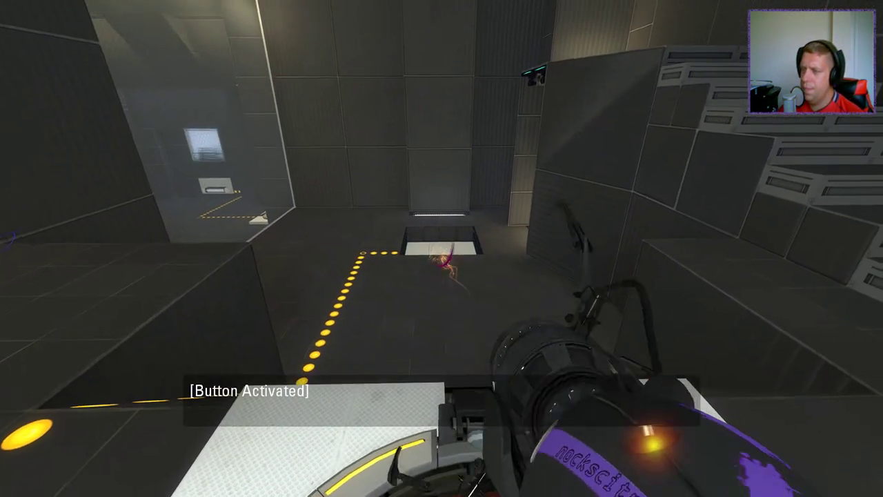
# Fire a purple portal onto the opened floor panel and pass through to the aerial faith plate area
pyautogui.rightClick(441, 248)
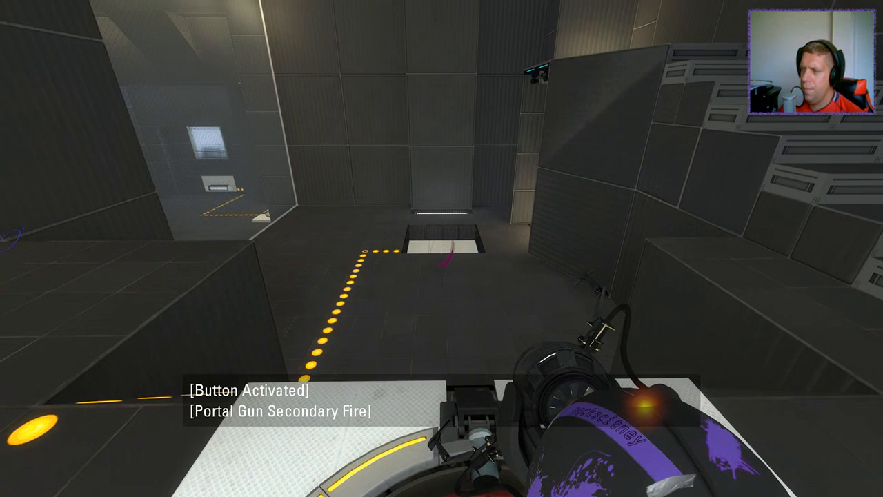
pyautogui.press('w')
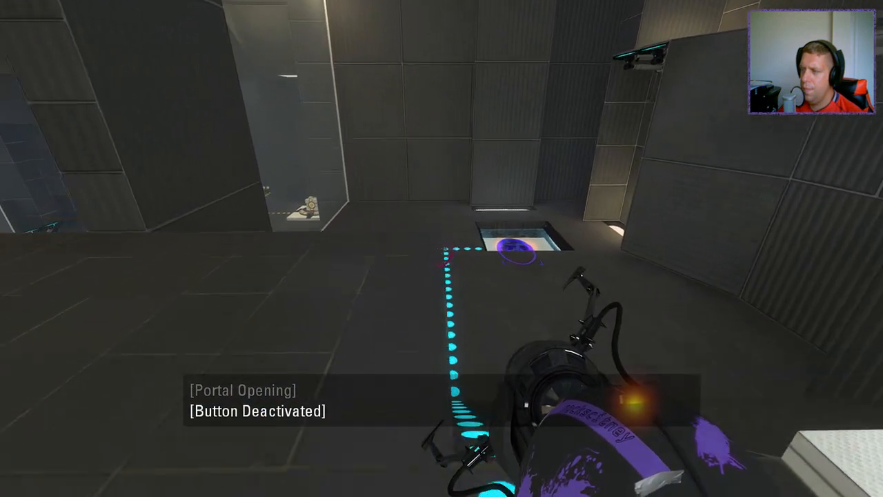
pyautogui.press('w')
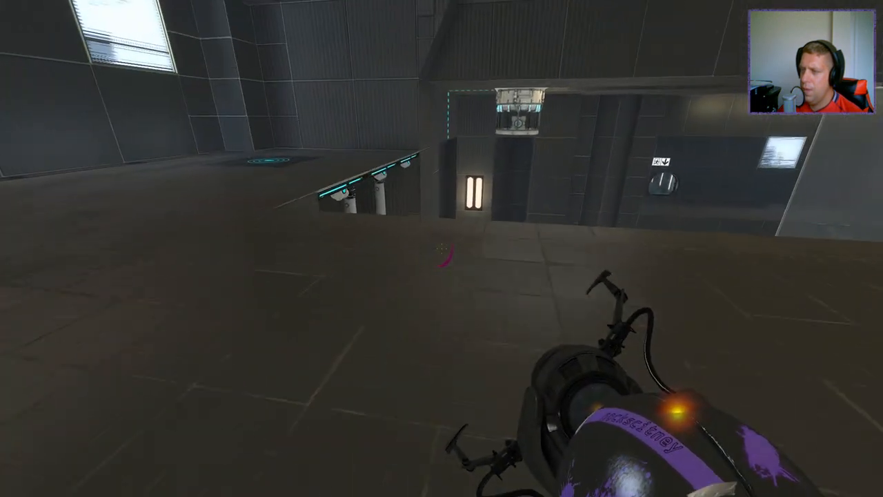
pyautogui.press('w')
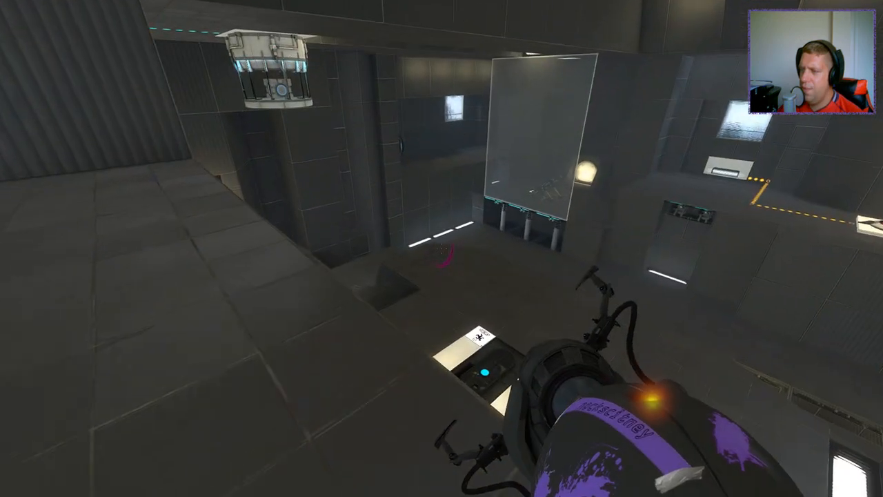
pyautogui.press('w')
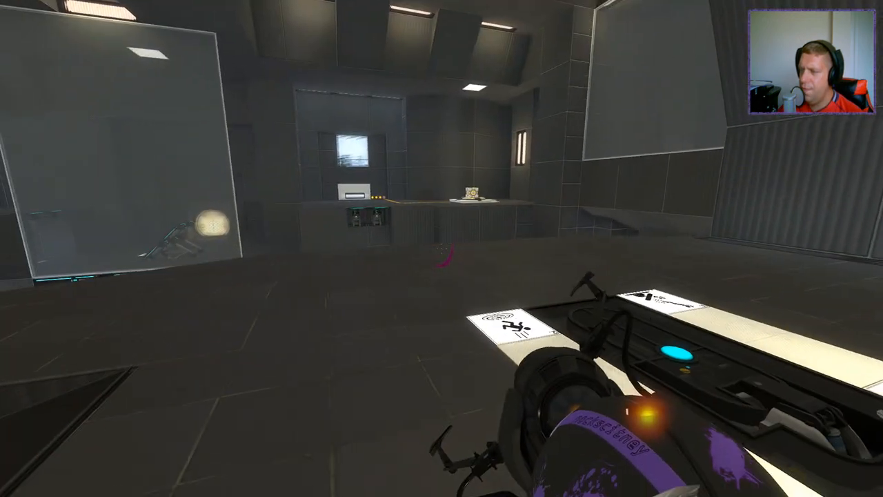
pyautogui.press('w')
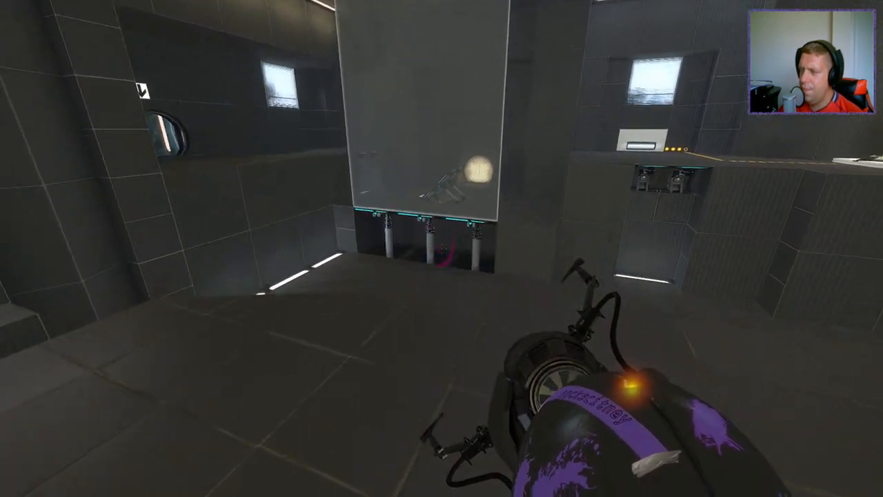
pyautogui.press('w')
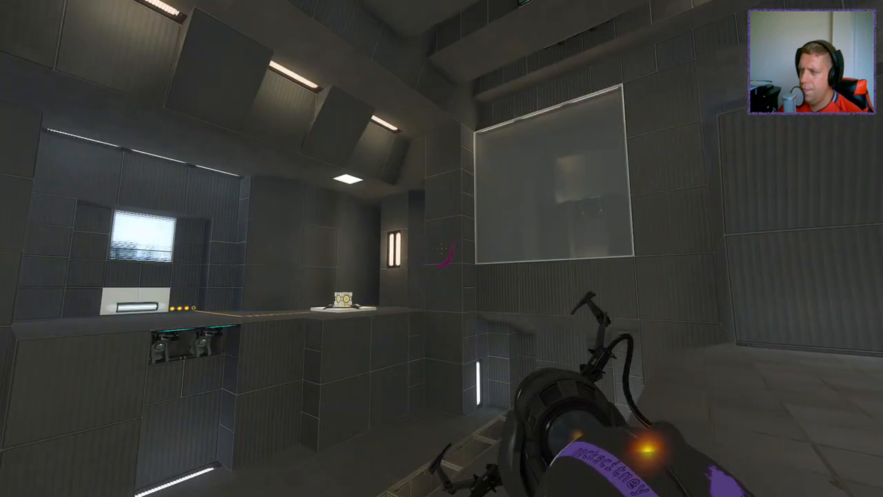
# Reach the pedestal switch, release a cube from the dropper and catch it
pyautogui.press('w')
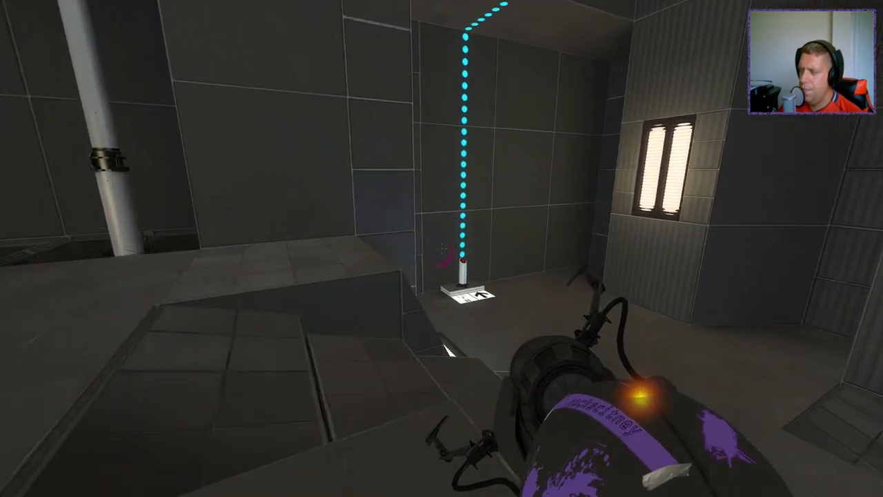
pyautogui.press('w')
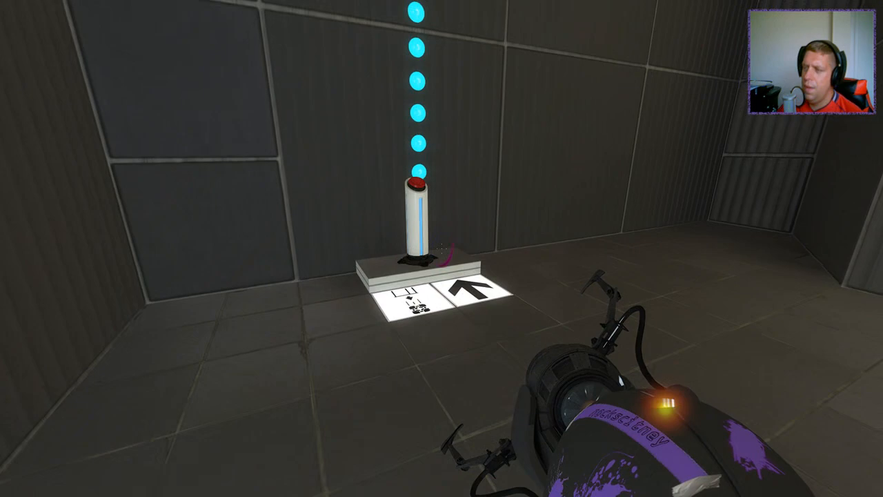
pyautogui.press('e')
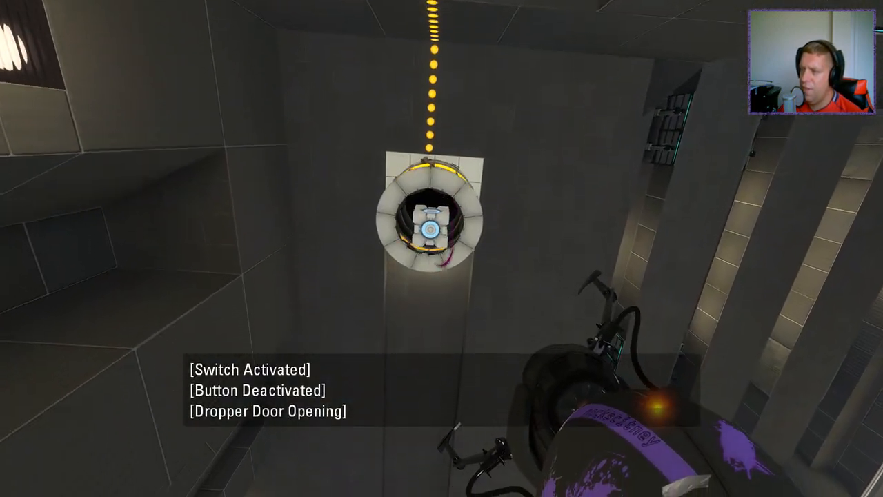
pyautogui.press('e')
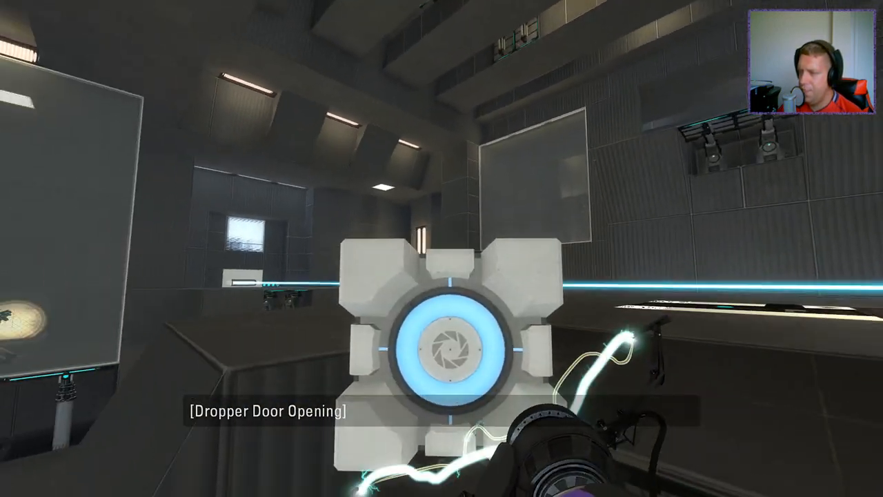
# Carry the cube along the purple light bridge and through the chamber to the glass fence
pyautogui.press('w')
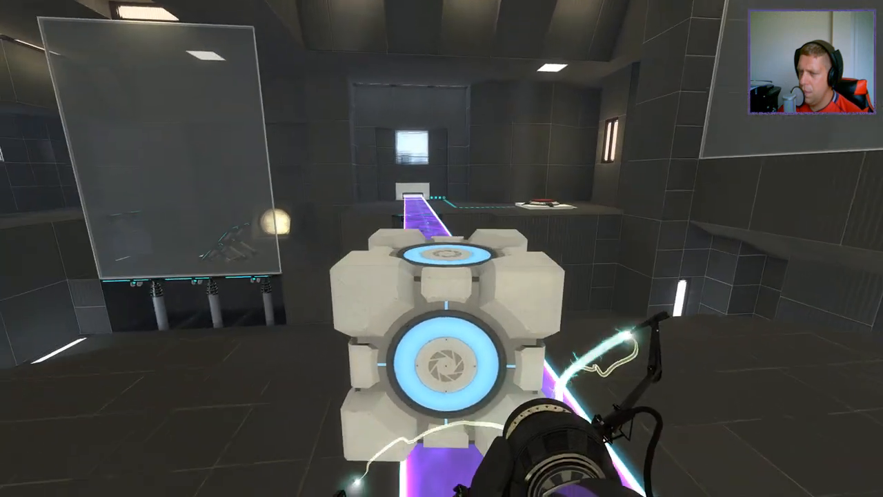
pyautogui.press('w')
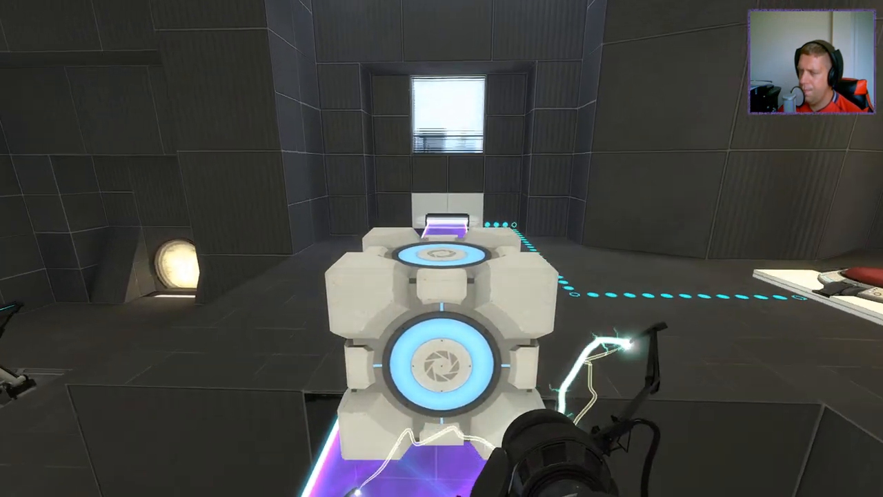
pyautogui.press('w')
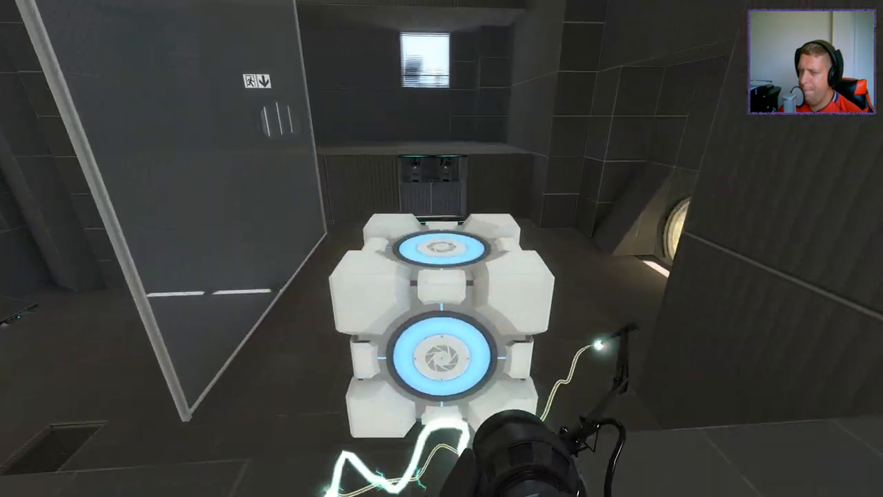
pyautogui.press('w')
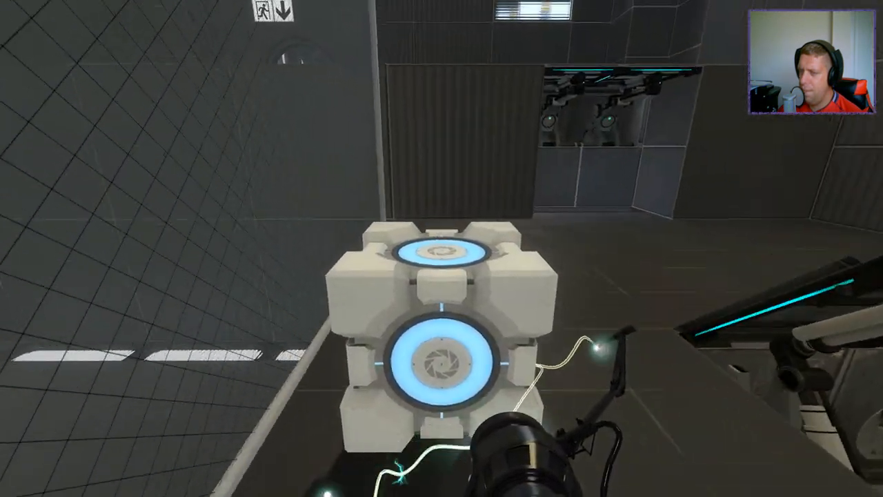
pyautogui.press('w')
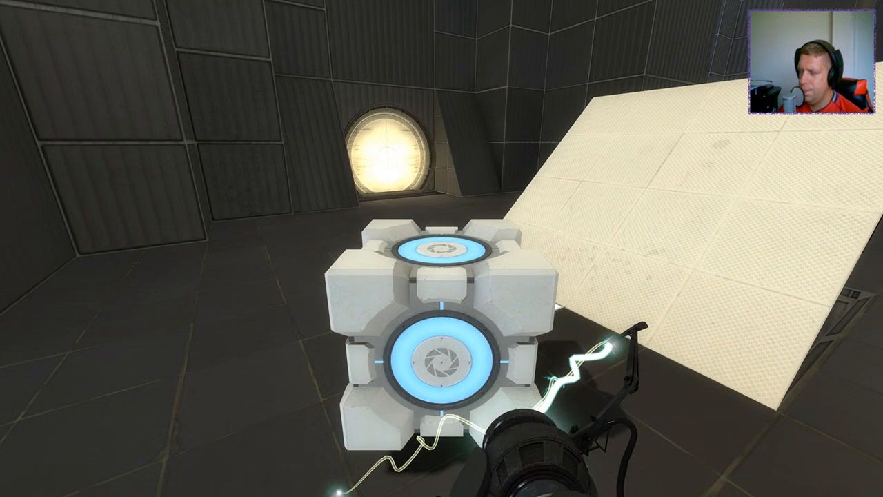
pyautogui.press('w')
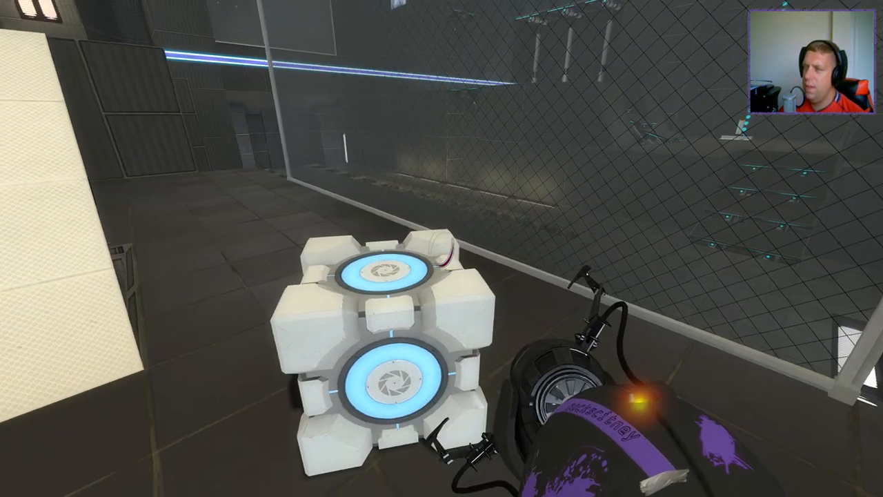
# Place a blue portal on the angled white panel and turn back toward the cube
pyautogui.press('w')
pyautogui.click(442, 248)
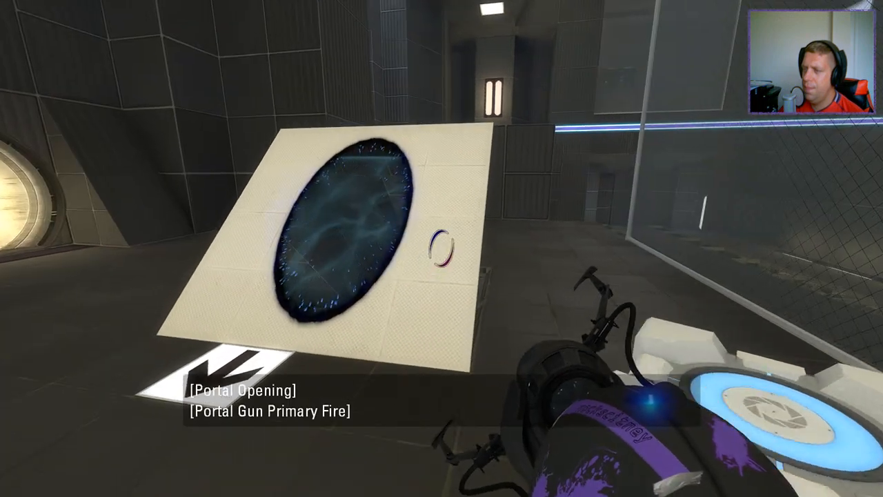
pyautogui.press('w')
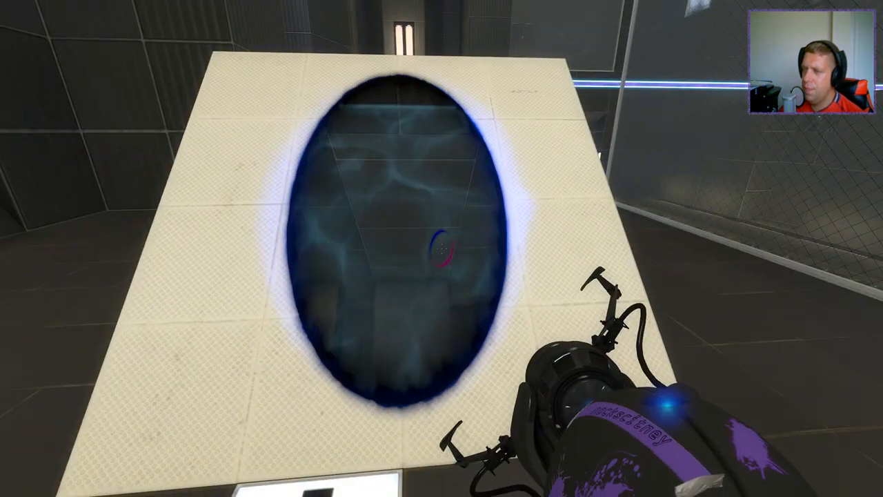
pyautogui.press('w')
pyautogui.press('w')
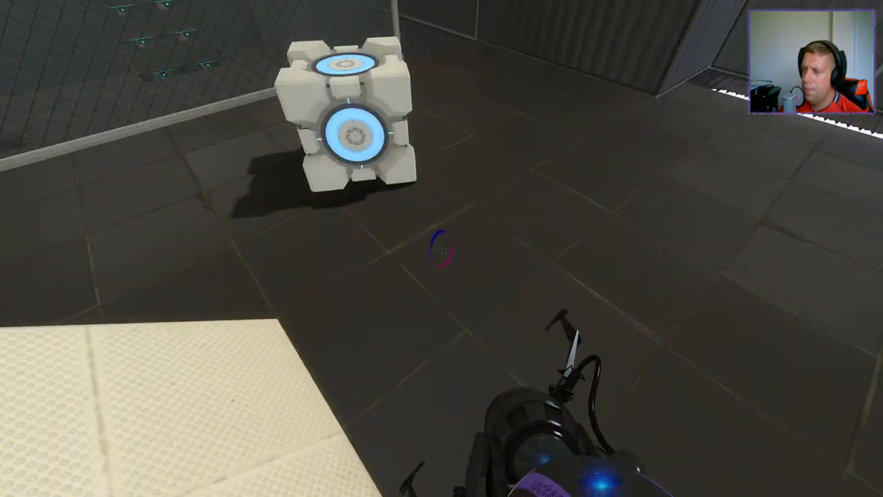
# Drop the cube through the blue portal and head for the stair platforms
pyautogui.press('e')
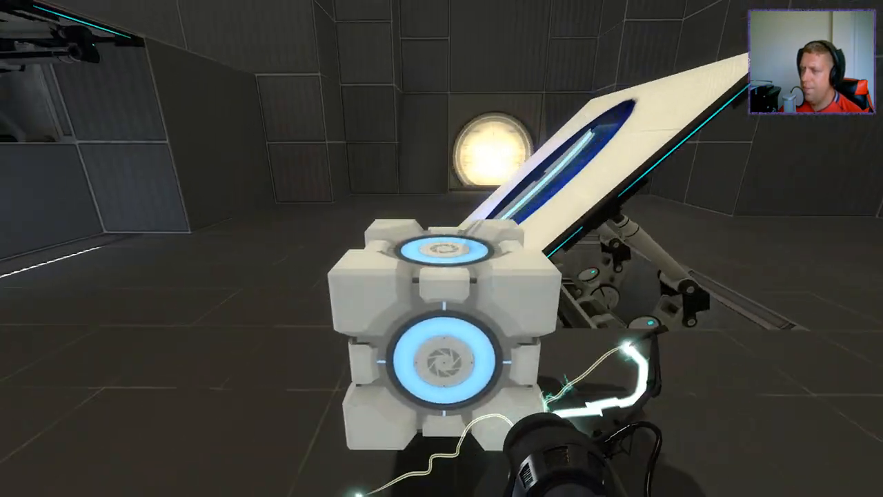
pyautogui.press('w')
pyautogui.press('e')
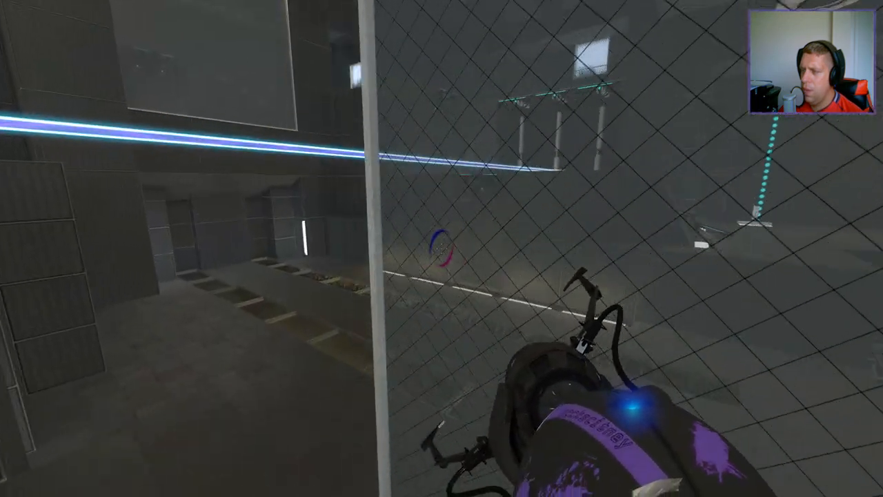
pyautogui.press('w')
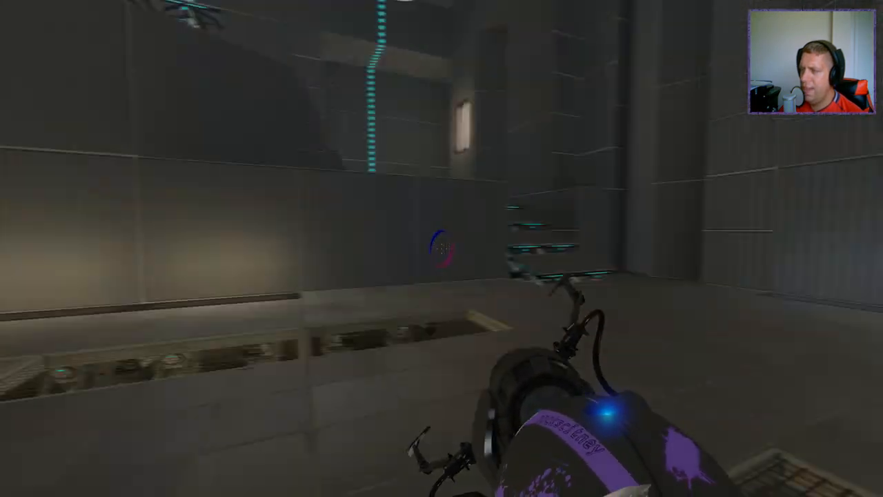
pyautogui.press('w')
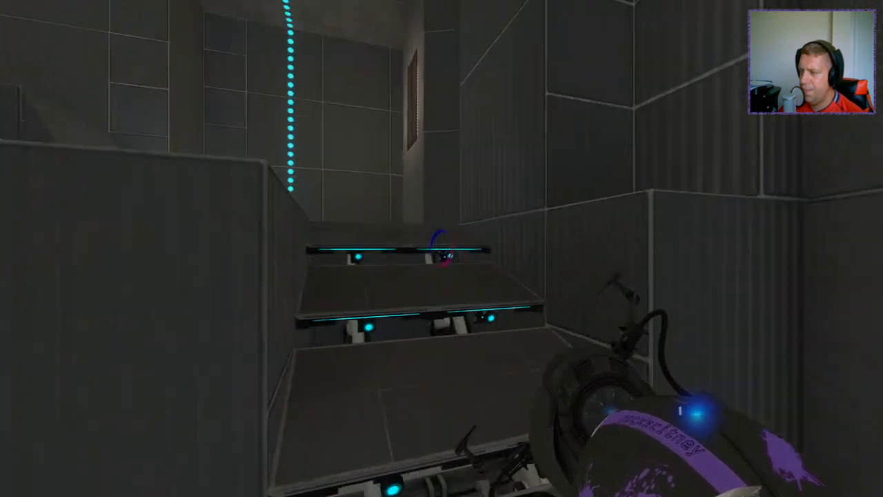
# Open the dropper from the switch, grab the cube and stack it on the cube on the floor button
pyautogui.press('w')
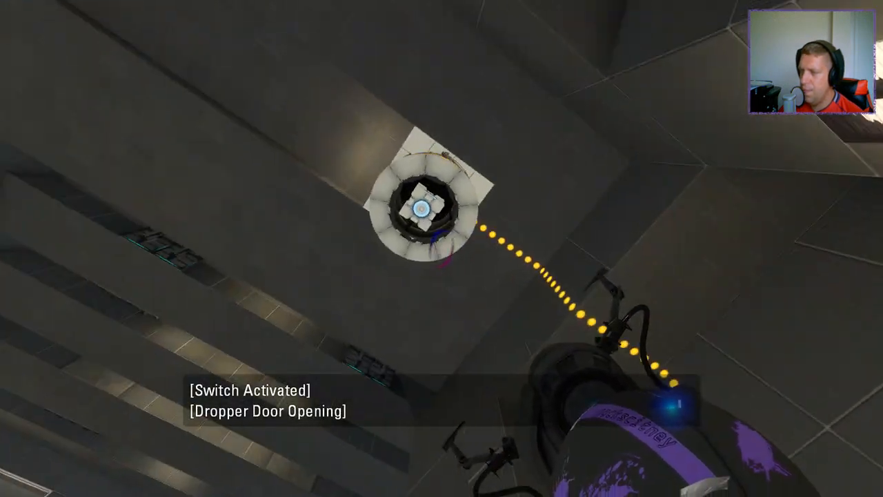
pyautogui.press('e')
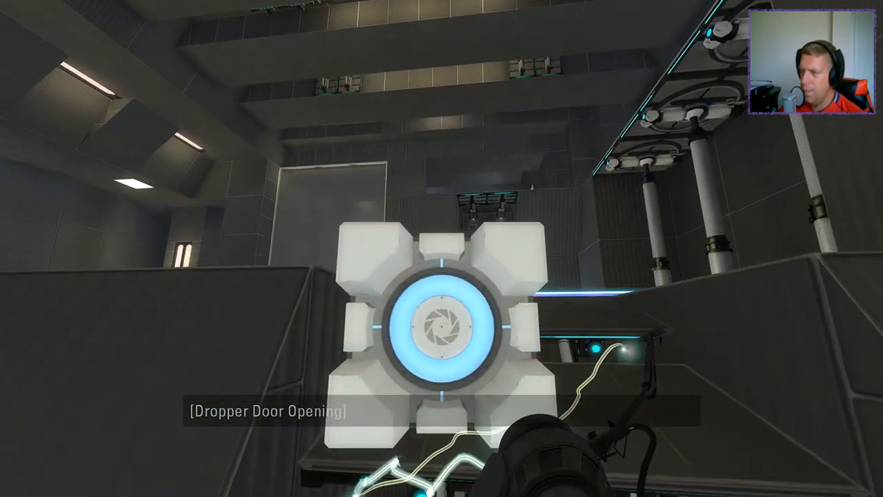
pyautogui.press('w')
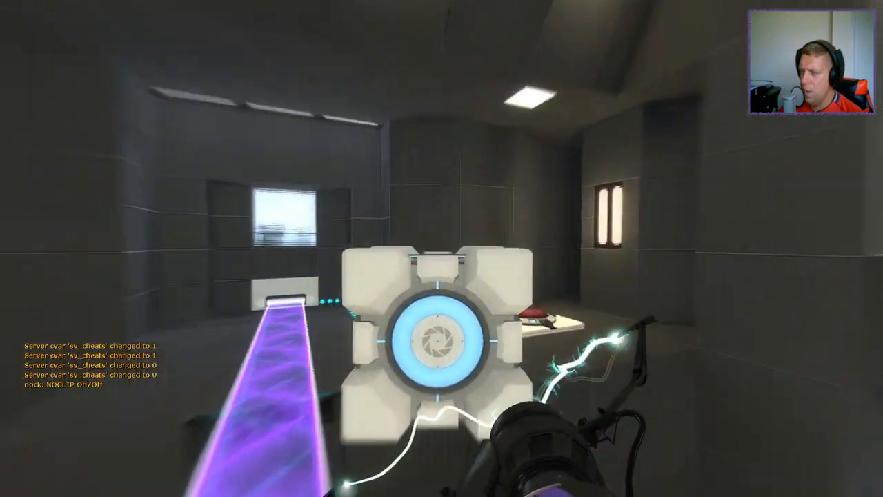
pyautogui.press('e')
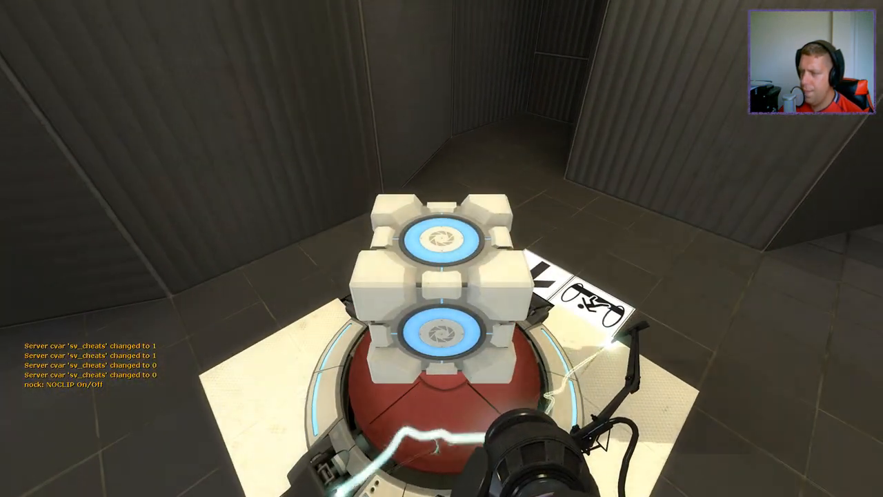
# Leave the activated button and move to overlook the main room
pyautogui.press('w')
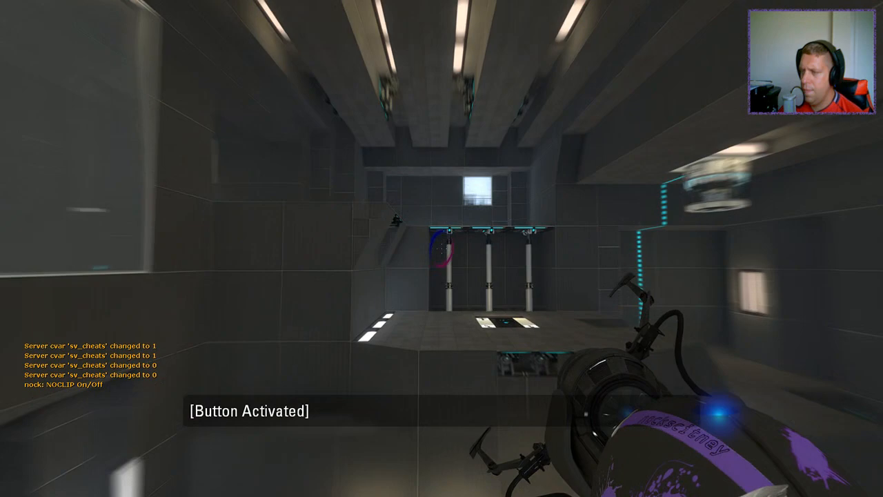
pyautogui.press('w')
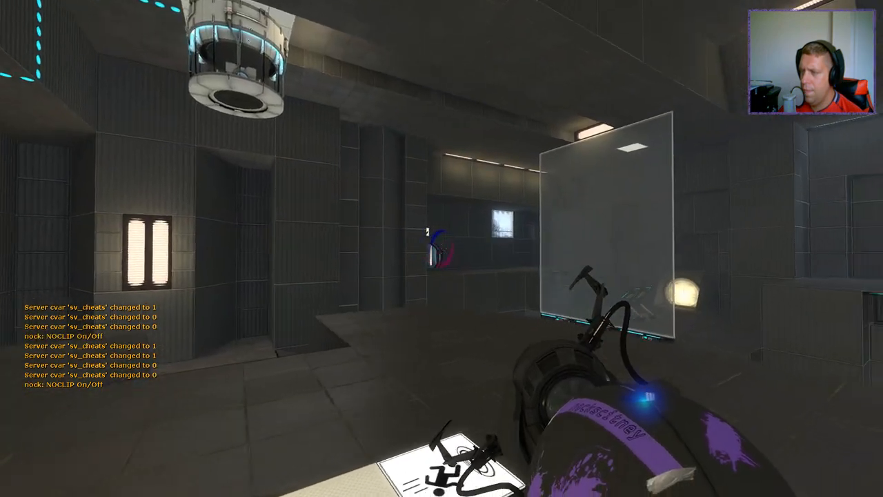
pyautogui.press('w')
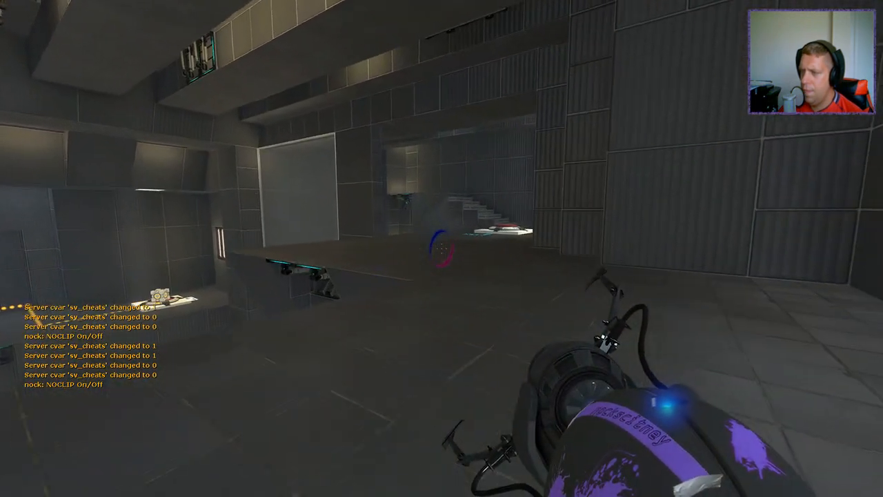
# Fly over the chamber to survey the buttons and far wall, crossing the gaps to the glass panel
pyautogui.press('w')
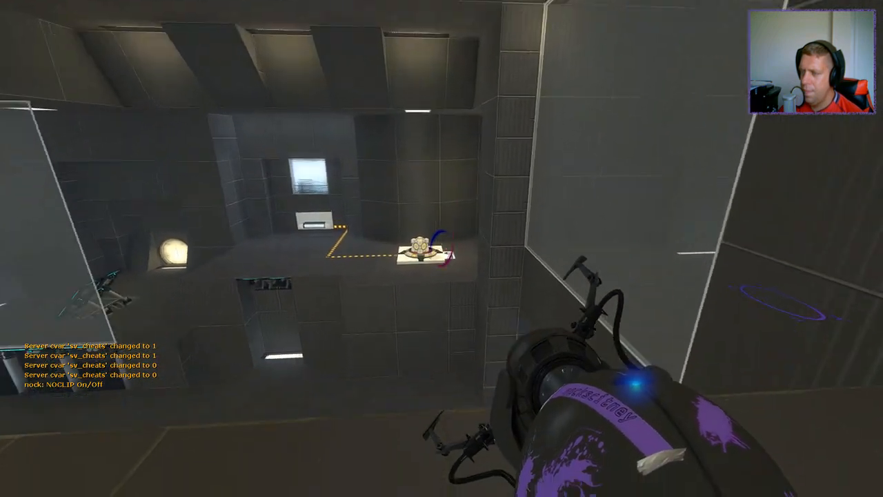
pyautogui.press('w')
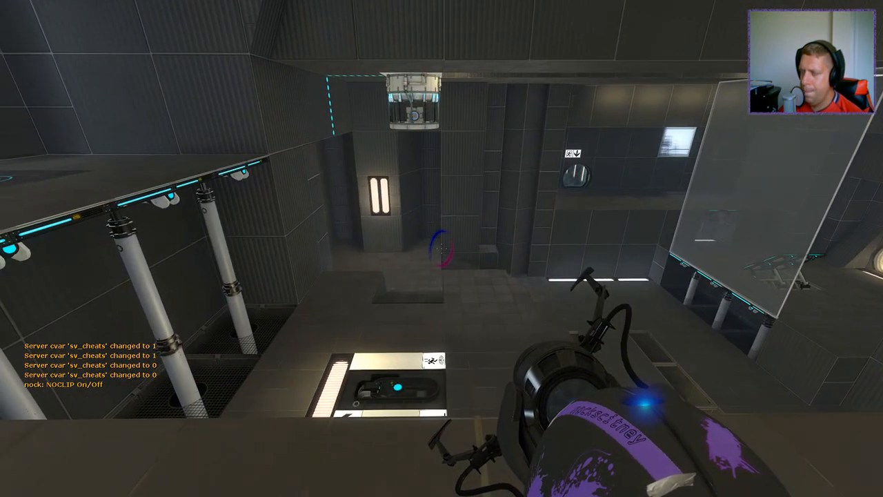
pyautogui.press('w')
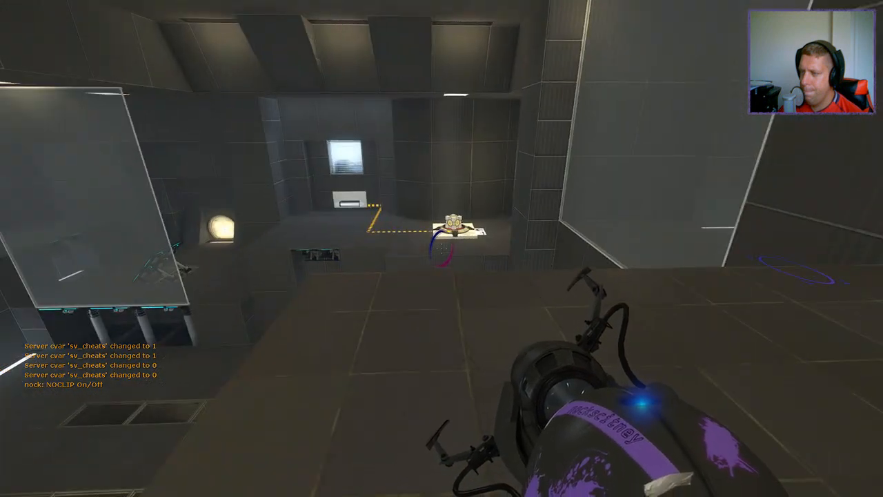
pyautogui.press('w')
pyautogui.press('w')
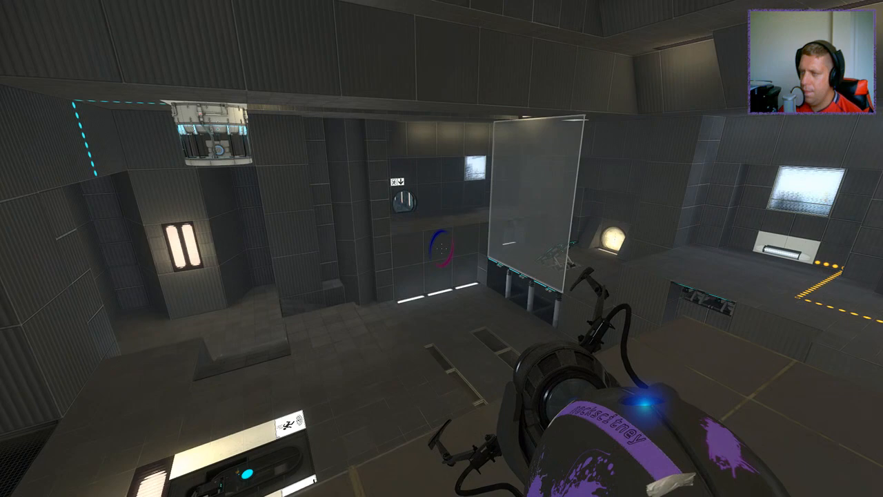
pyautogui.press('w')
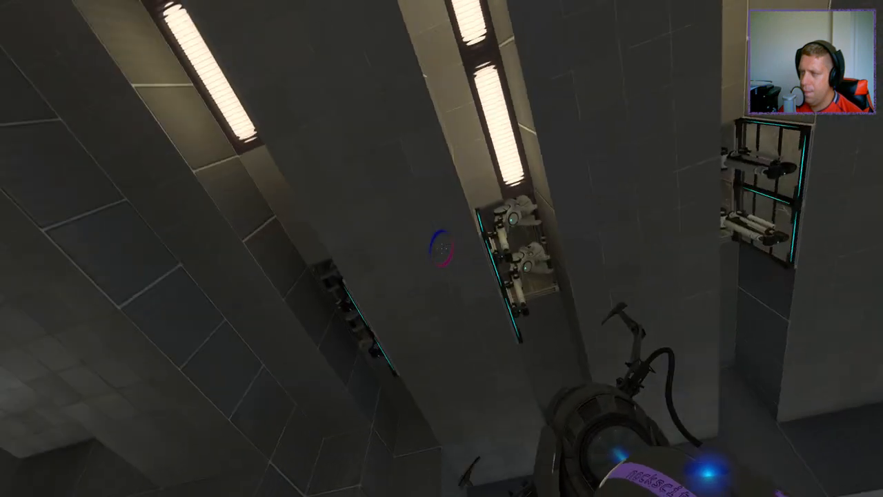
# Ride the red floor button platform up, then step off it
pyautogui.press('w')
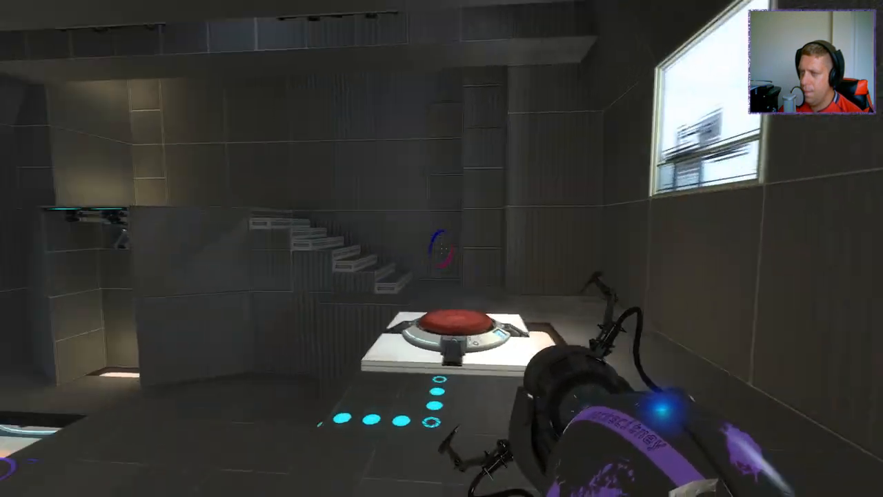
pyautogui.press('w')
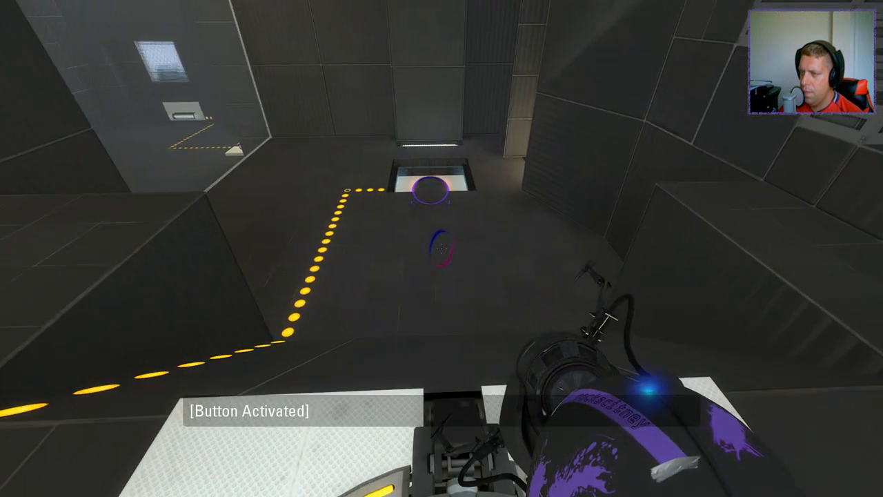
pyautogui.press('w')
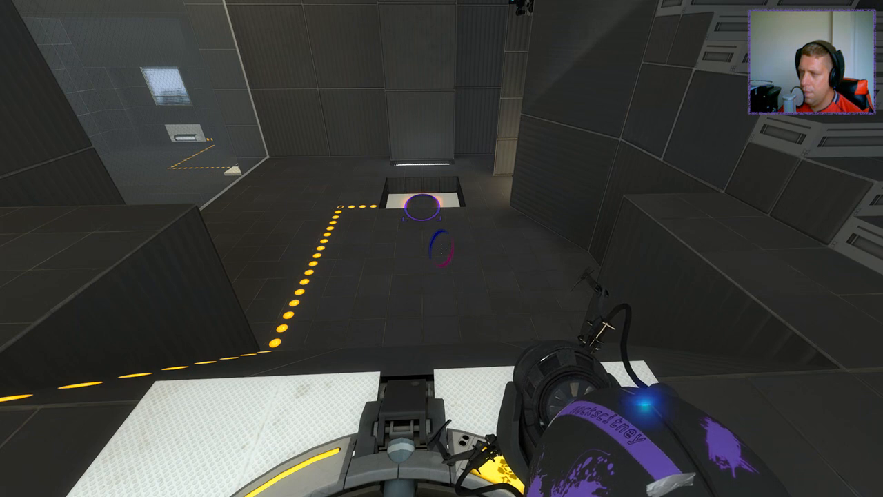
pyautogui.press('w')
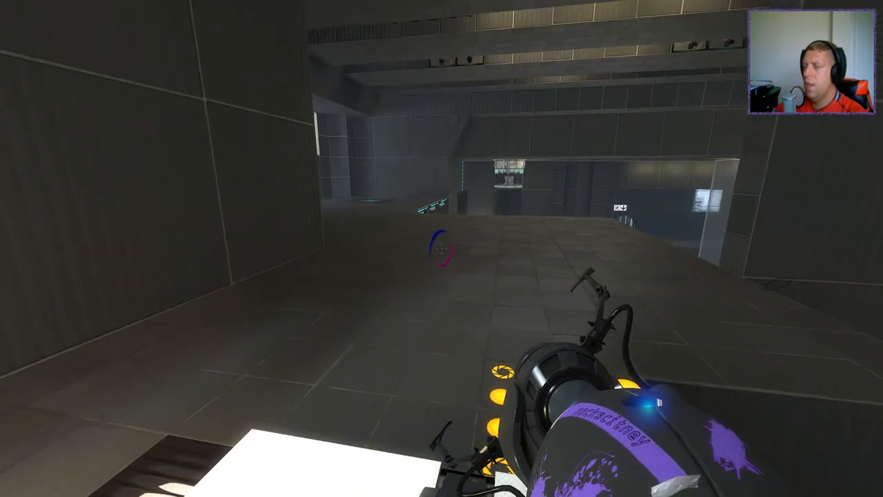
pyautogui.press('w')
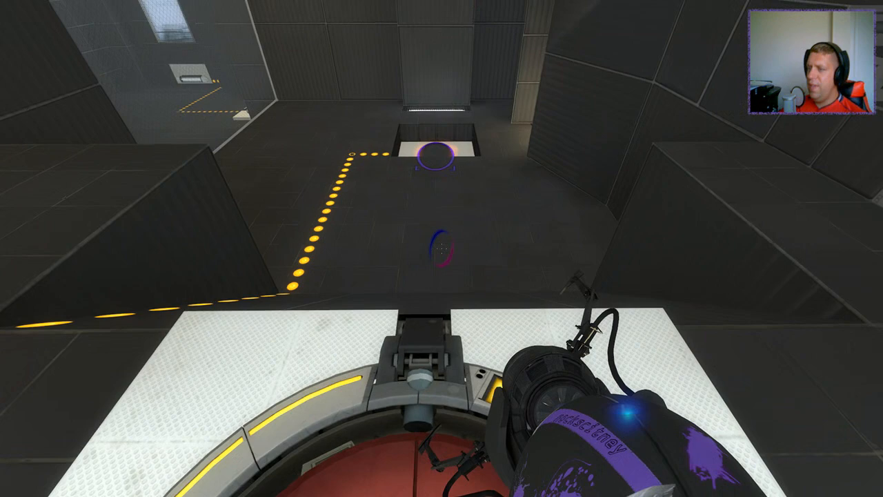
# Walk to the glass wall and look up through it at the ceiling and the cube platform
pyautogui.press('w')
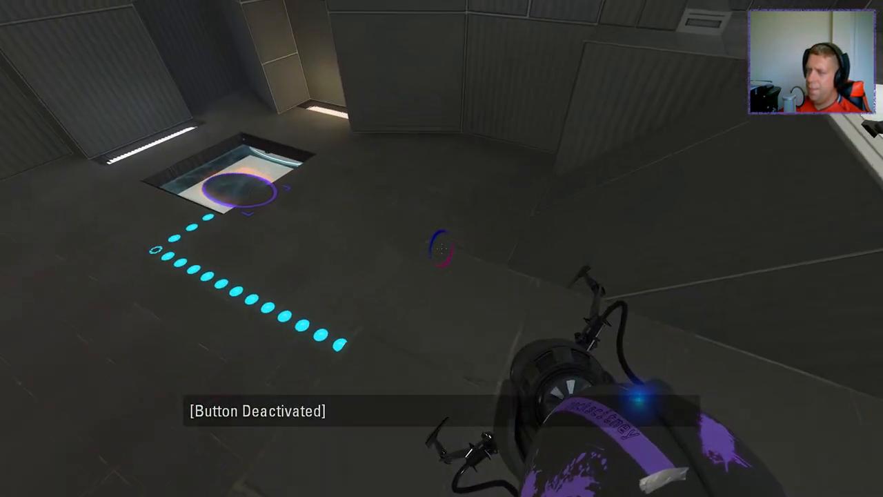
pyautogui.press('w')
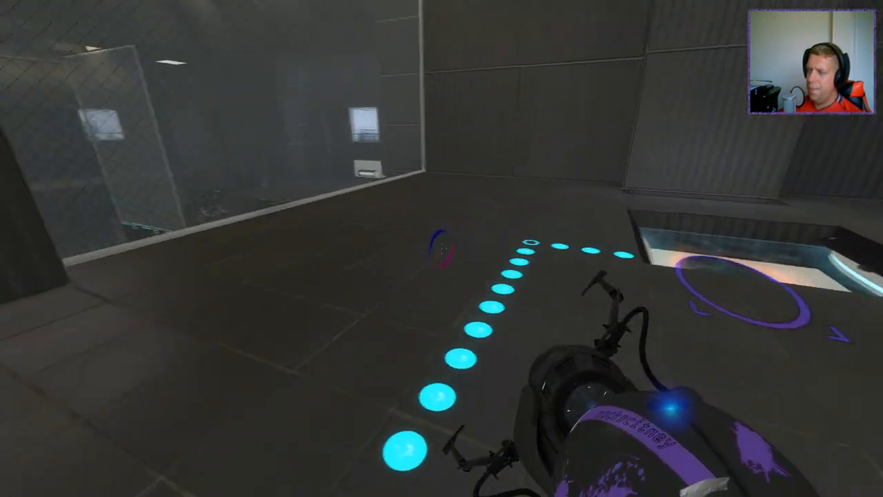
pyautogui.press('w')
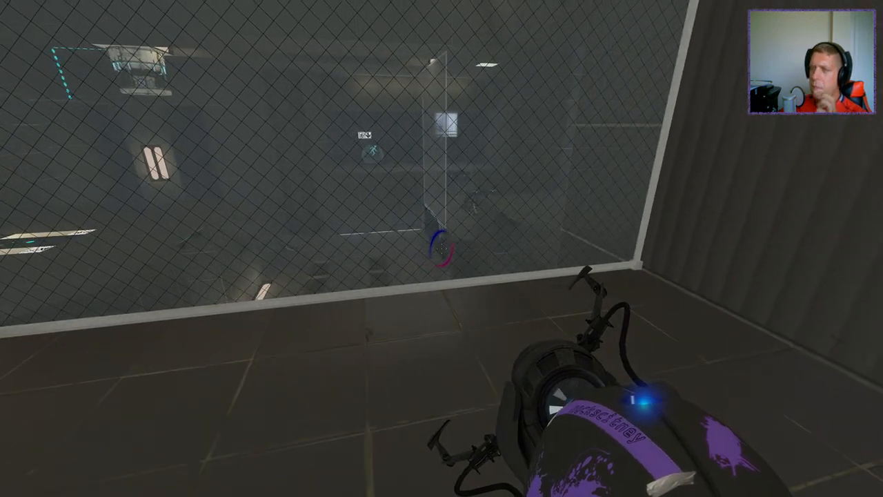
pyautogui.press('w')
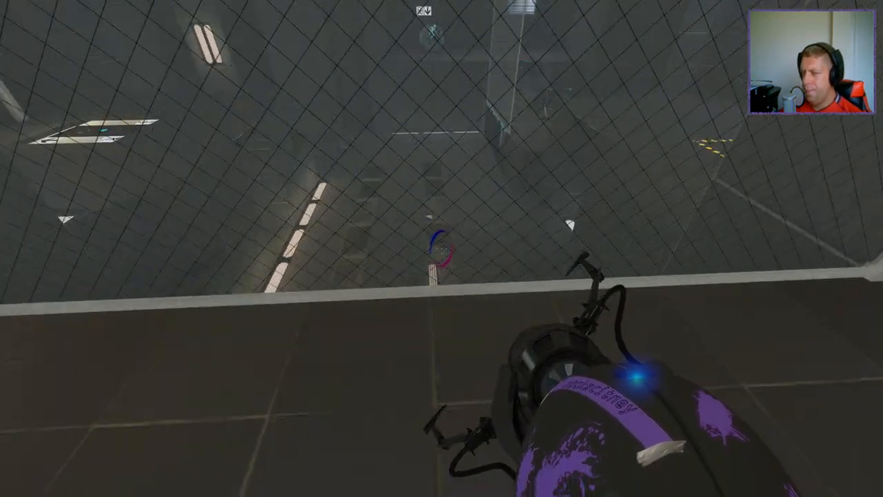
pyautogui.press('w')
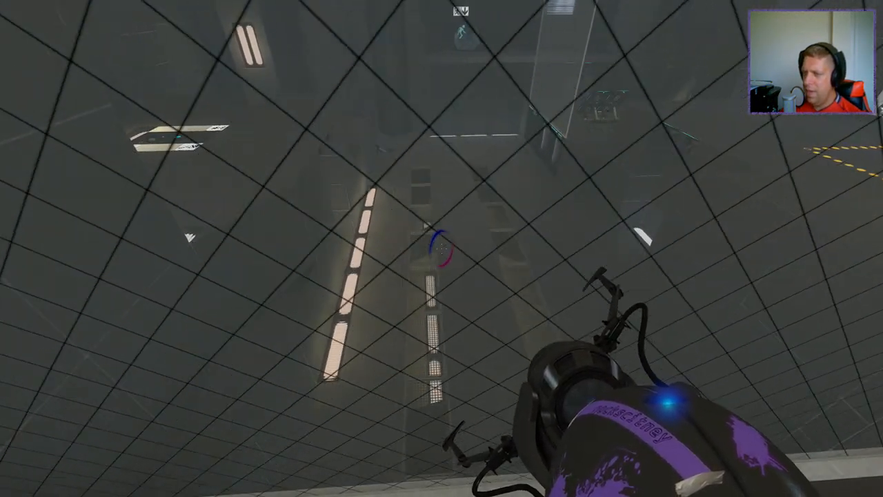
pyautogui.press('w')
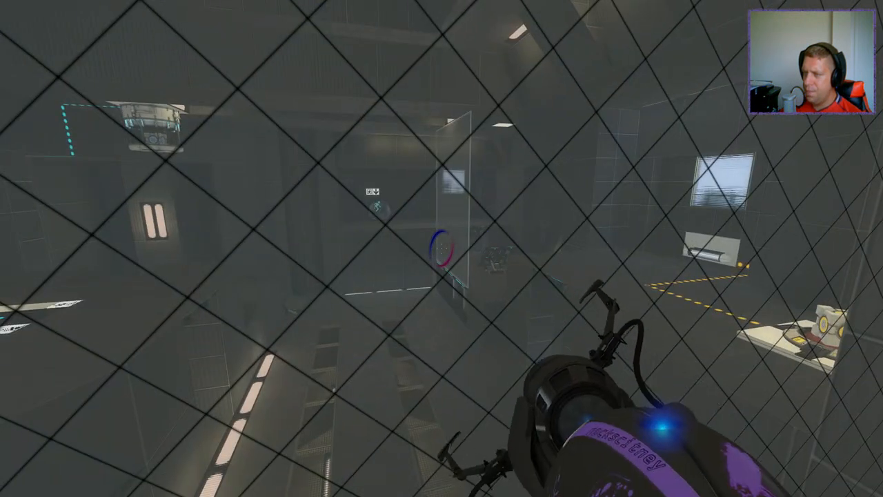
# Climb the ledge onto the button, then launch down the hallway across the chamber and land
pyautogui.press('w')
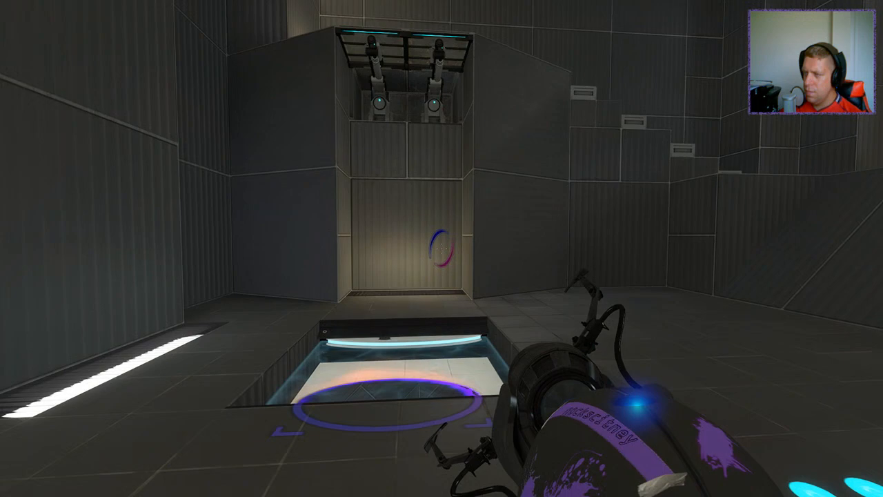
pyautogui.press('w')
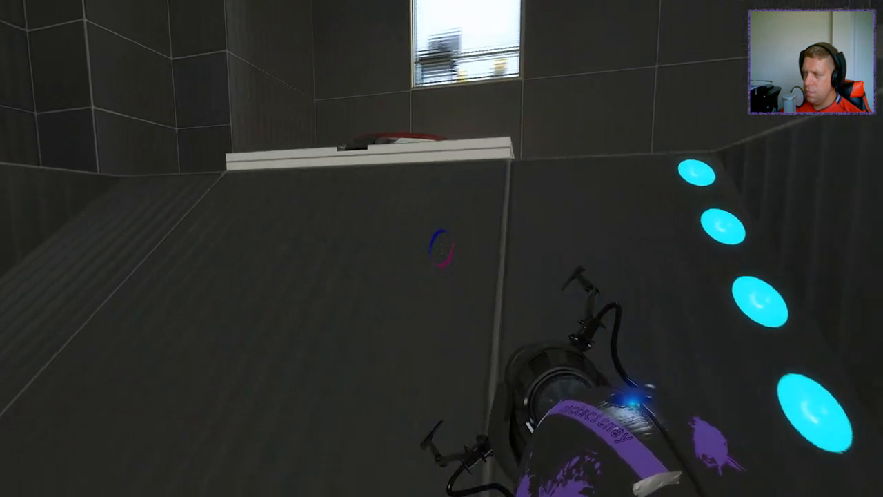
pyautogui.press('w')
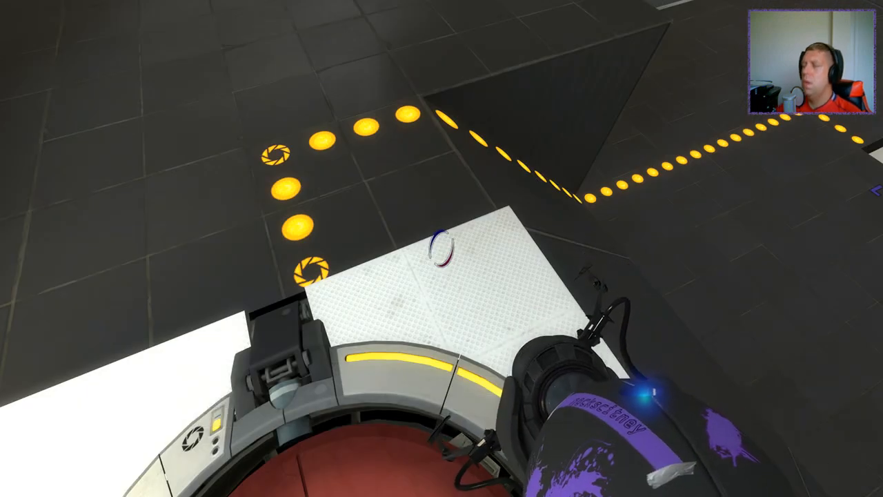
pyautogui.press('w')
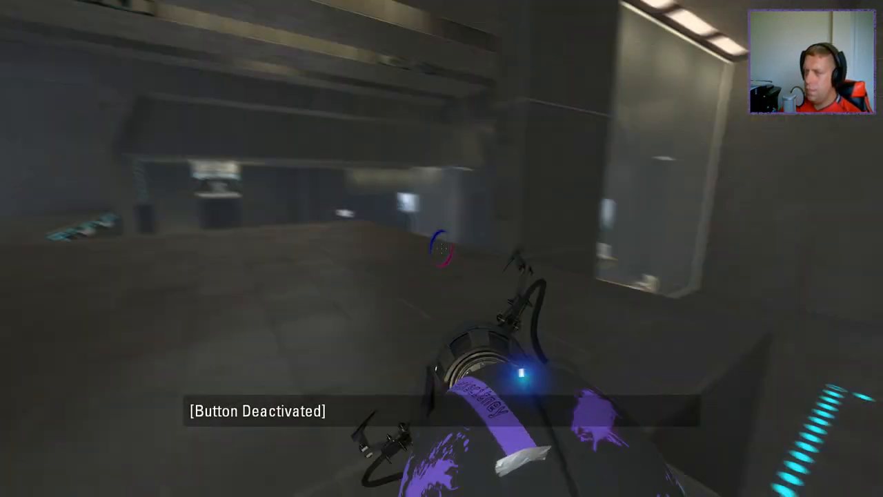
pyautogui.press('w')
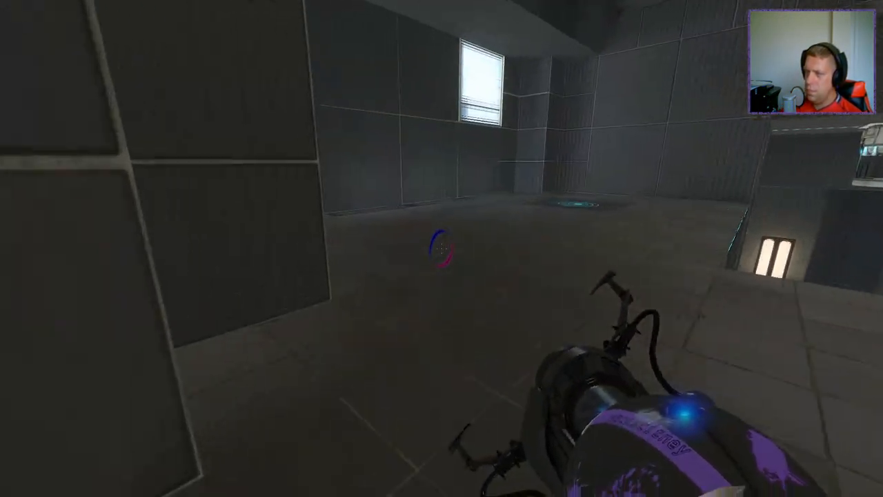
pyautogui.press('w')
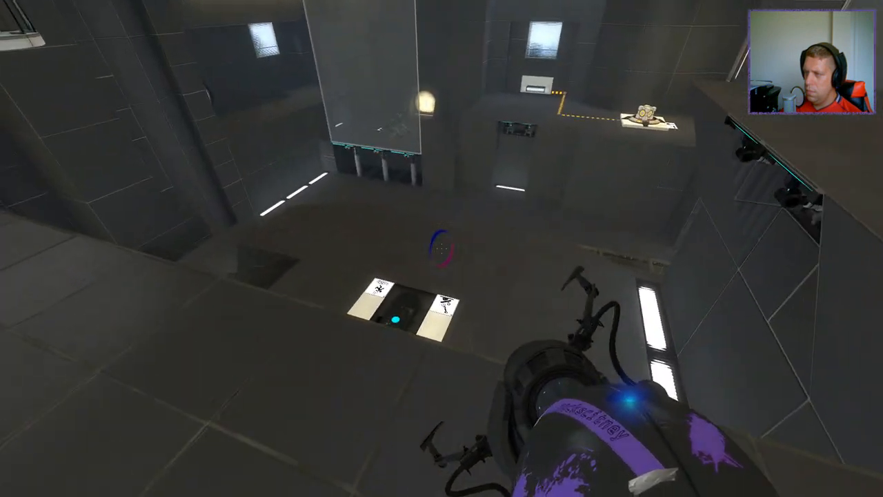
pyautogui.press('w')
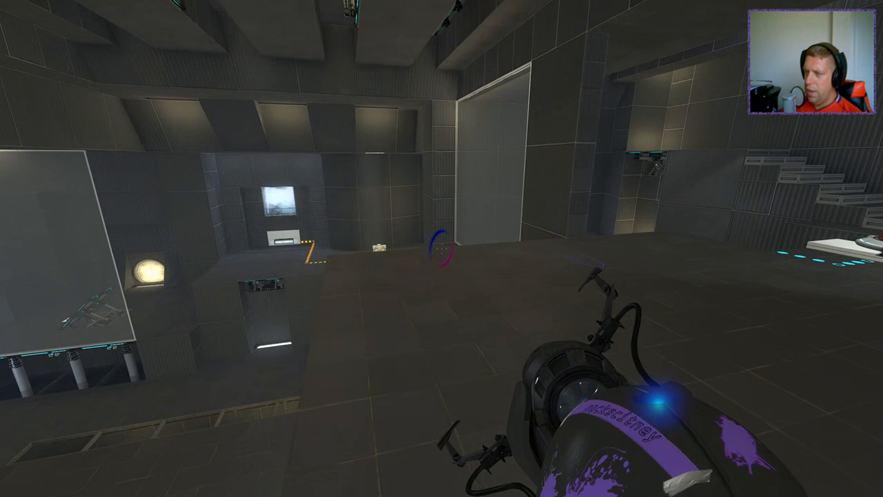
# Cross the upper walkway, inspecting the ceiling openings, lit floor panel and far platforms
pyautogui.press('w')
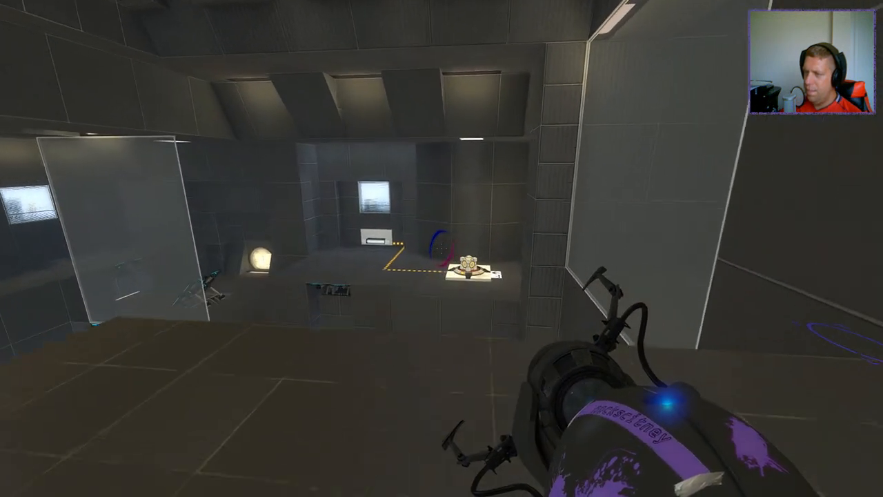
pyautogui.press('w')
pyautogui.press('w')
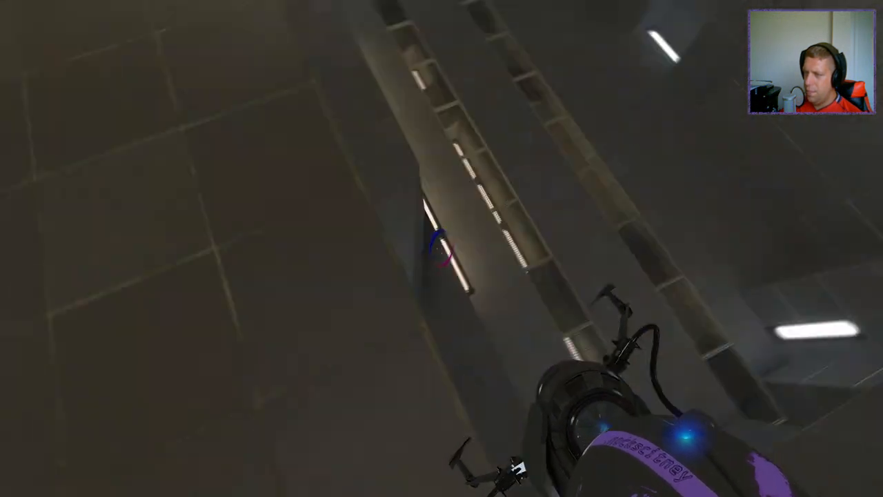
pyautogui.press('w')
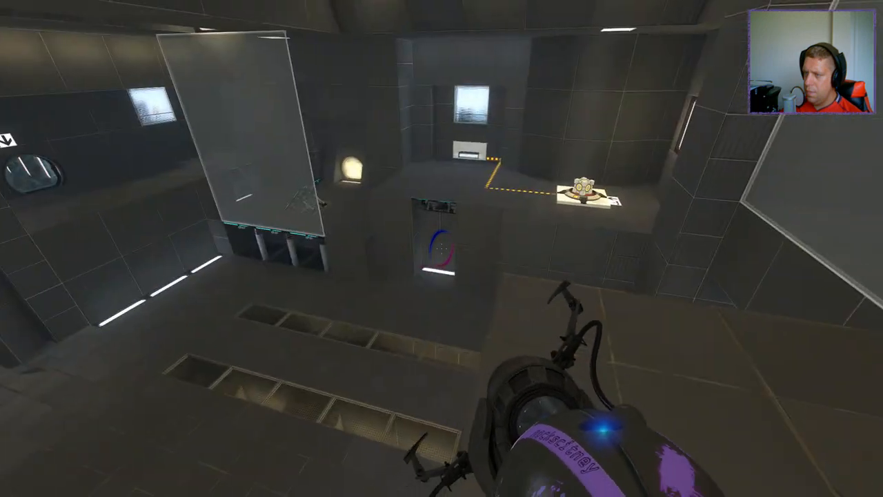
pyautogui.press('w')
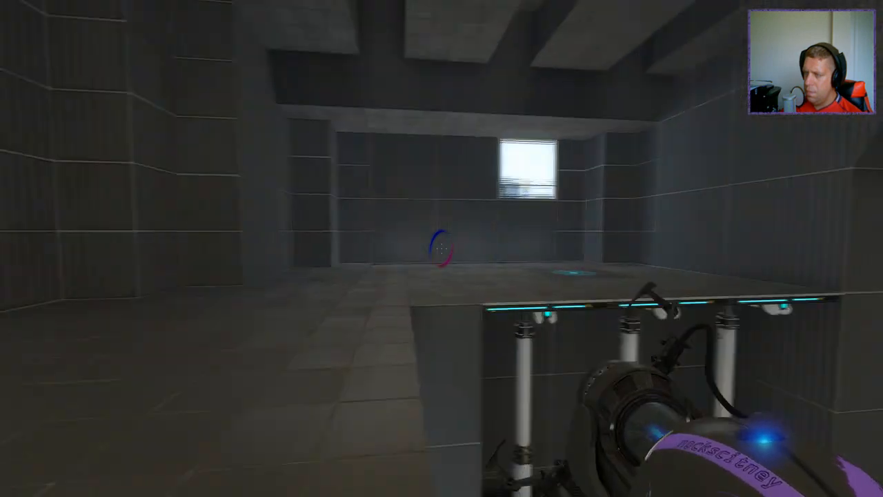
pyautogui.press('w')
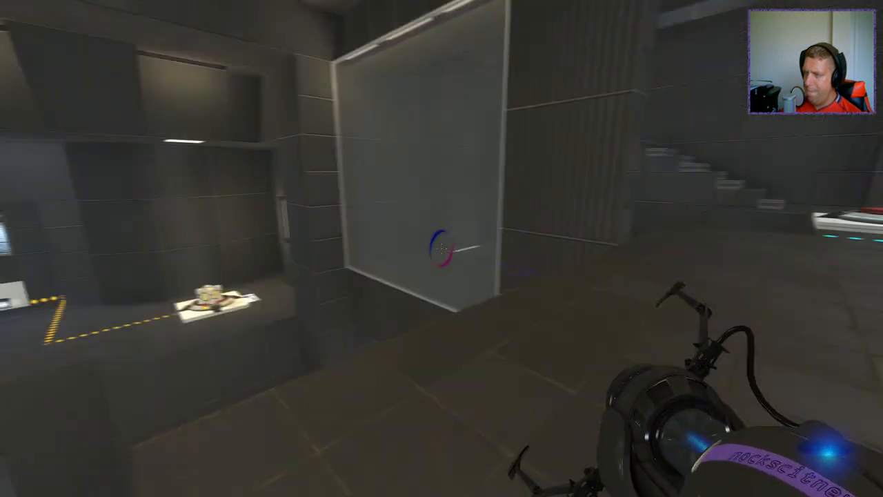
pyautogui.press('w')
pyautogui.press('w')
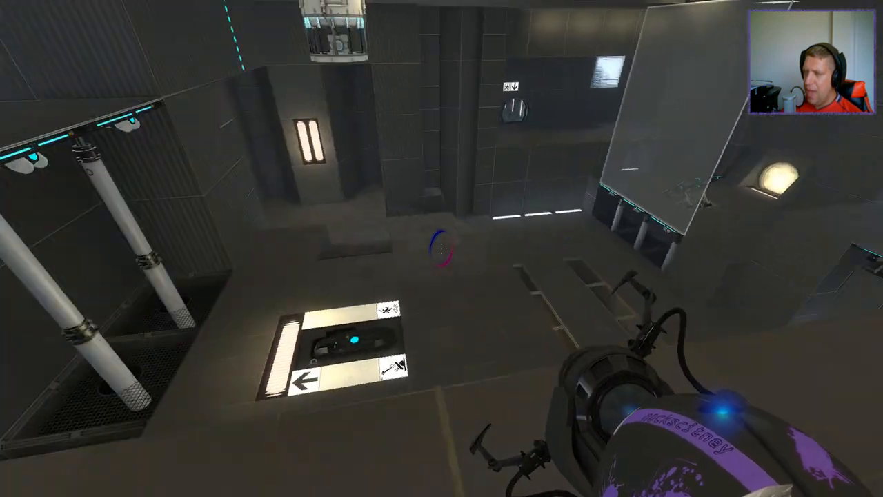
pyautogui.press('w')
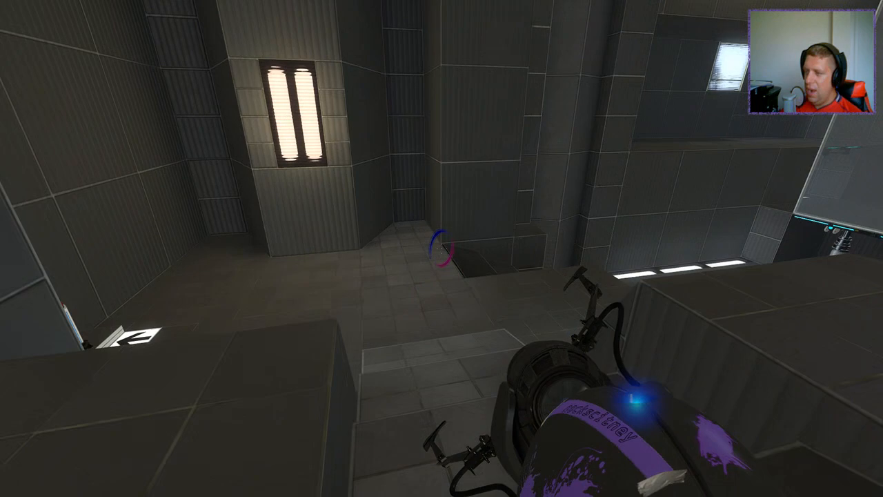
# Release a cube from the pedestal button and set it down on the purple light bridge
pyautogui.press('w')
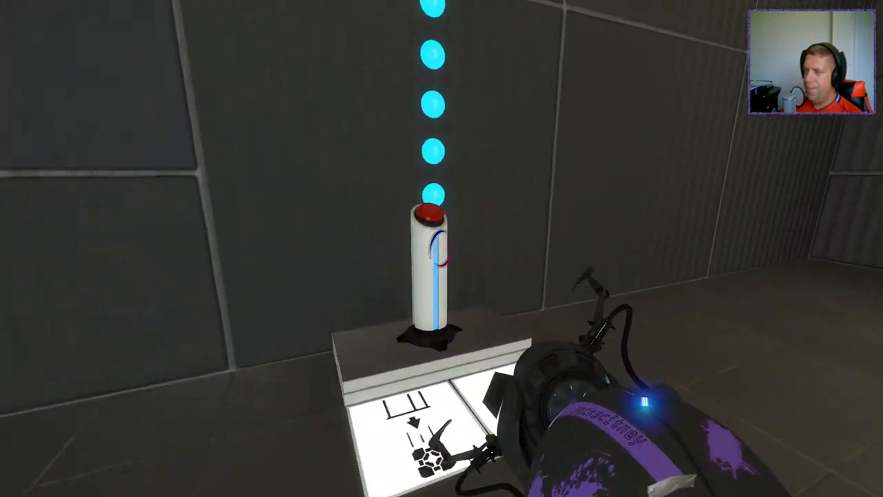
pyautogui.press('e')
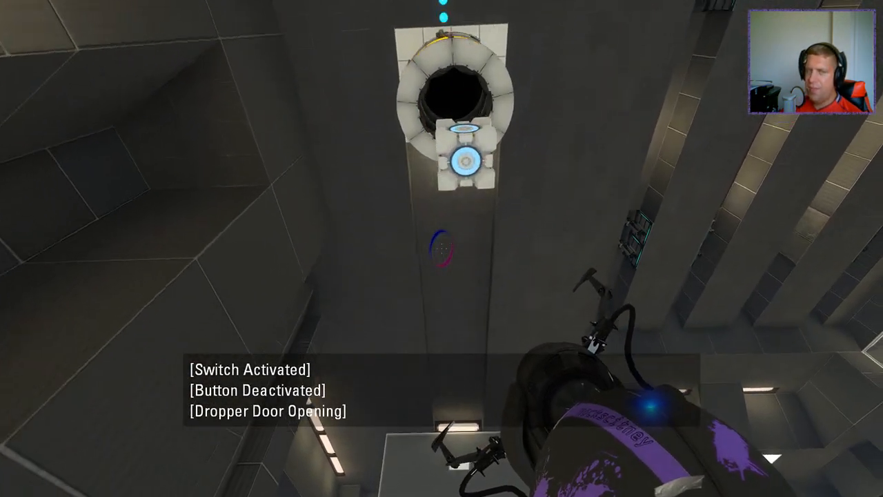
pyautogui.press('e')
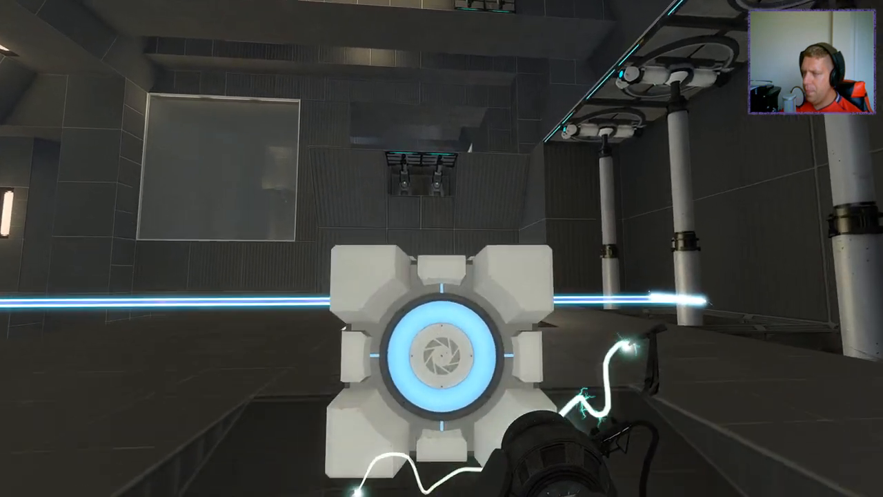
pyautogui.press('w')
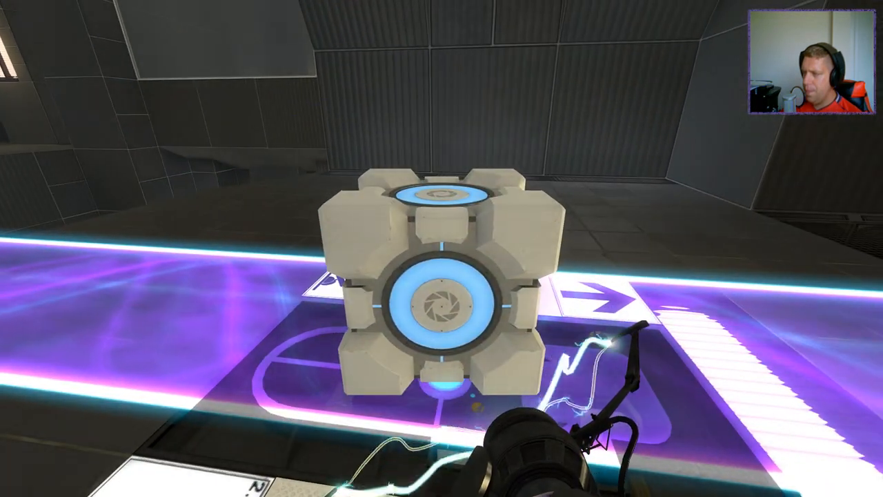
pyautogui.press('e')
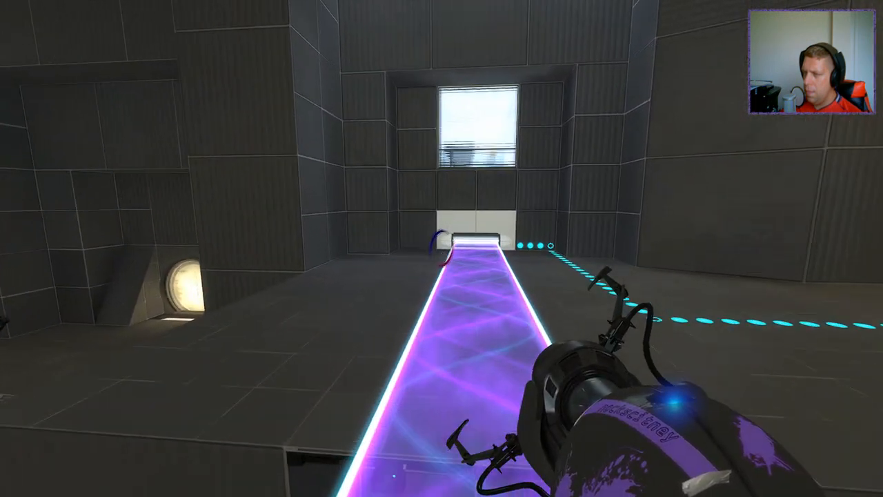
# Step onto the red floor button and survey the light bridge and lower platform
pyautogui.press('w')
pyautogui.press('w')
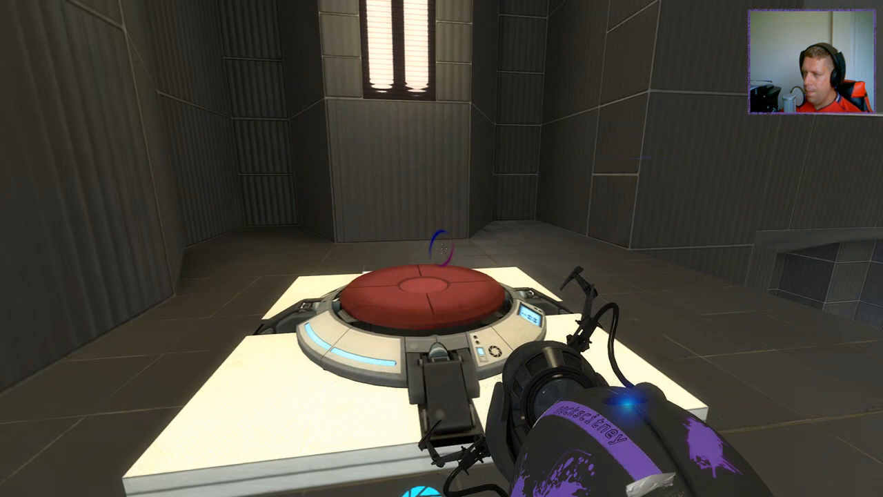
pyautogui.press('w')
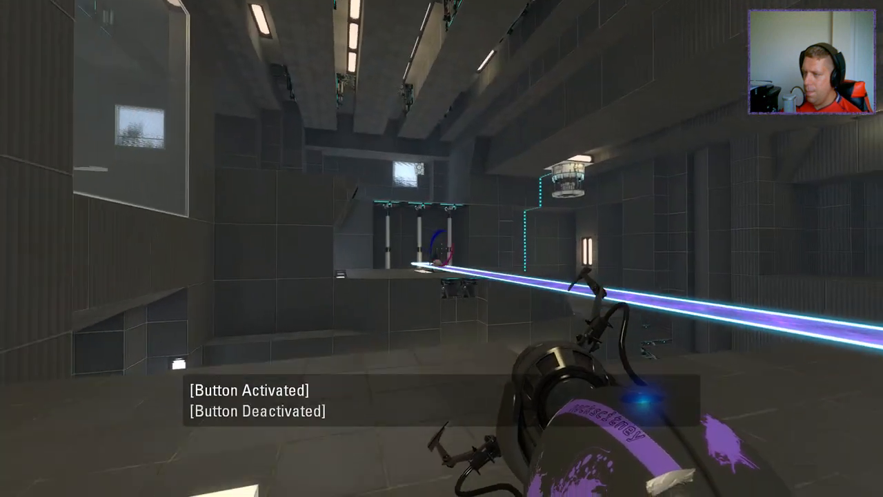
pyautogui.press('w')
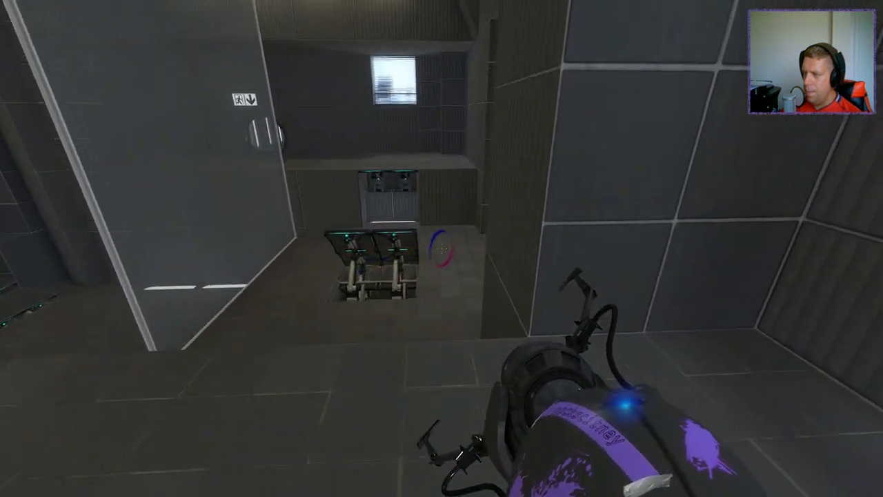
pyautogui.press('w')
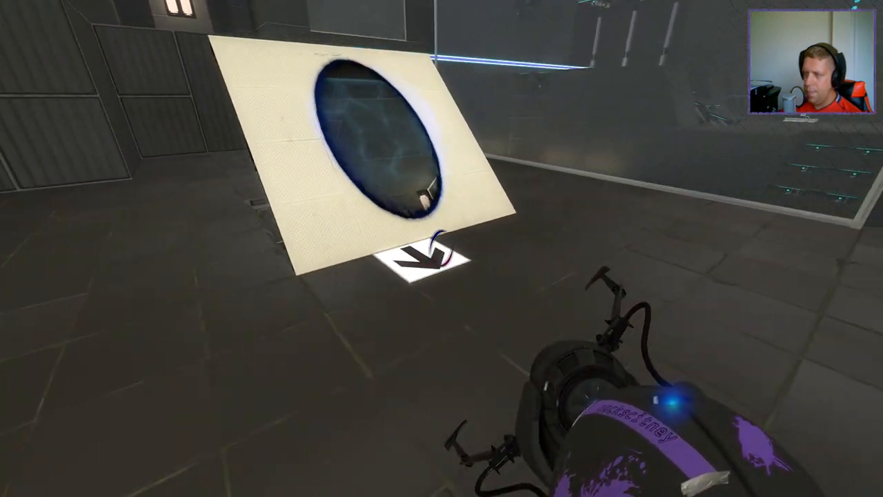
# Pass through the blue portal and climb the ledge along the cyan dotted path to the upper floor
pyautogui.press('w')
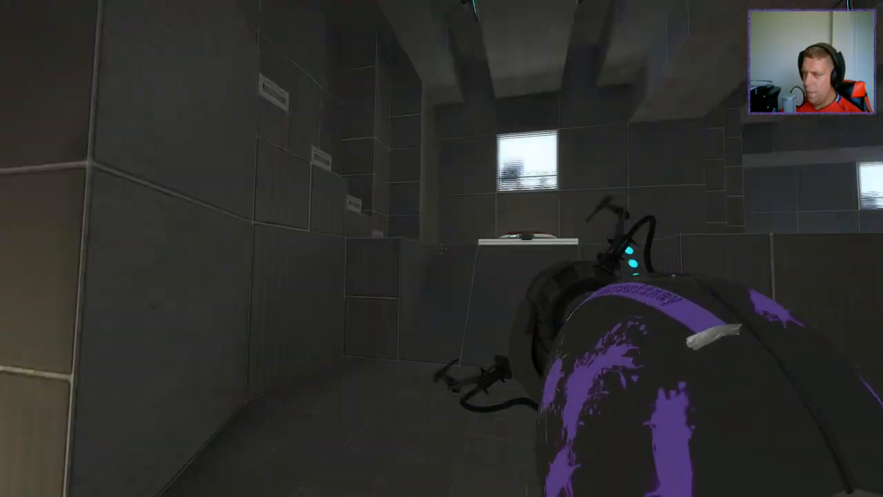
pyautogui.press('w')
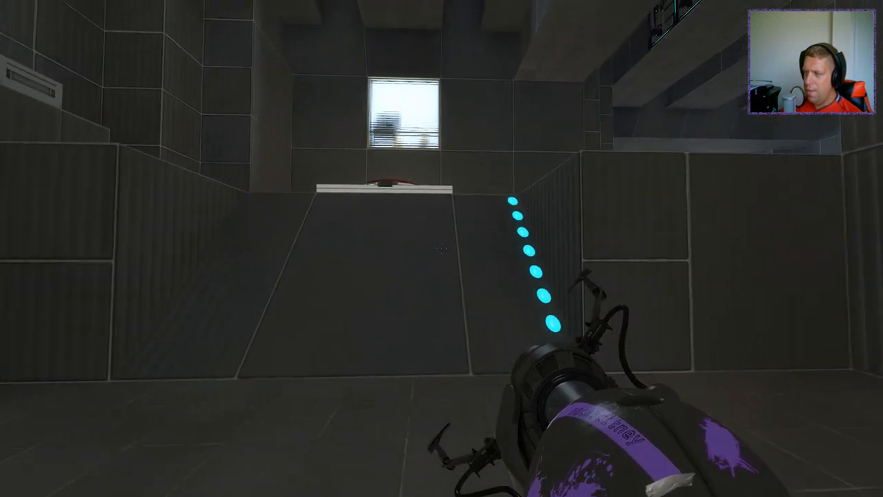
pyautogui.press('w')
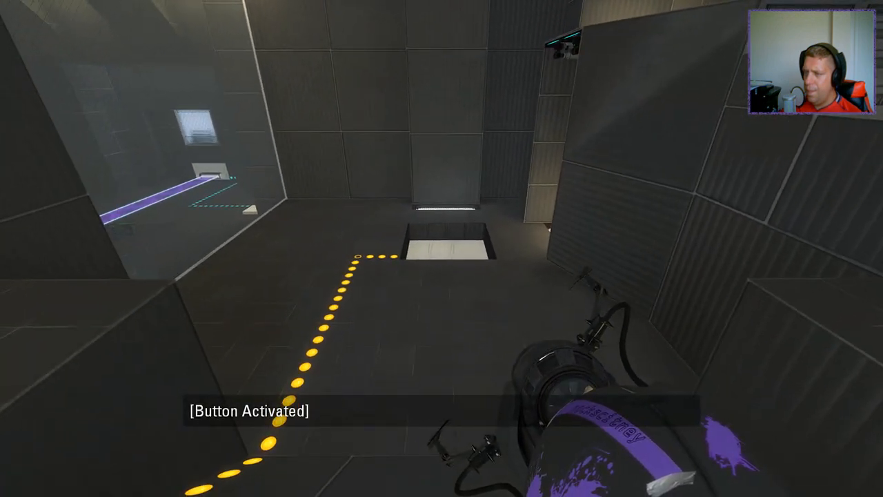
# Place the purple portal and the blue portal on the white panel to reach the cube's room
pyautogui.rightClick(442, 248)
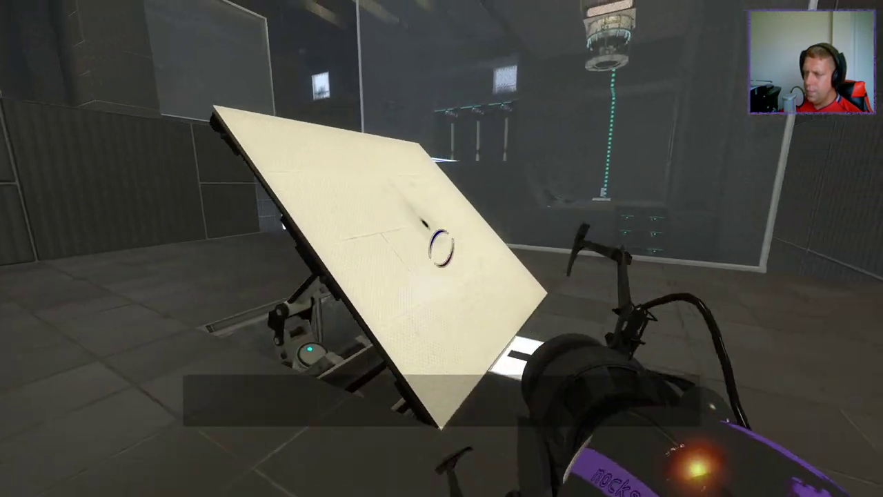
pyautogui.click(442, 249)
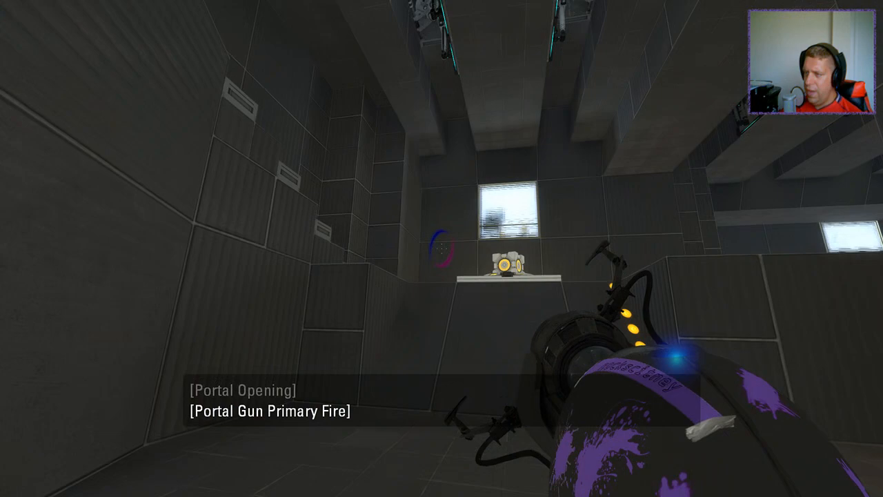